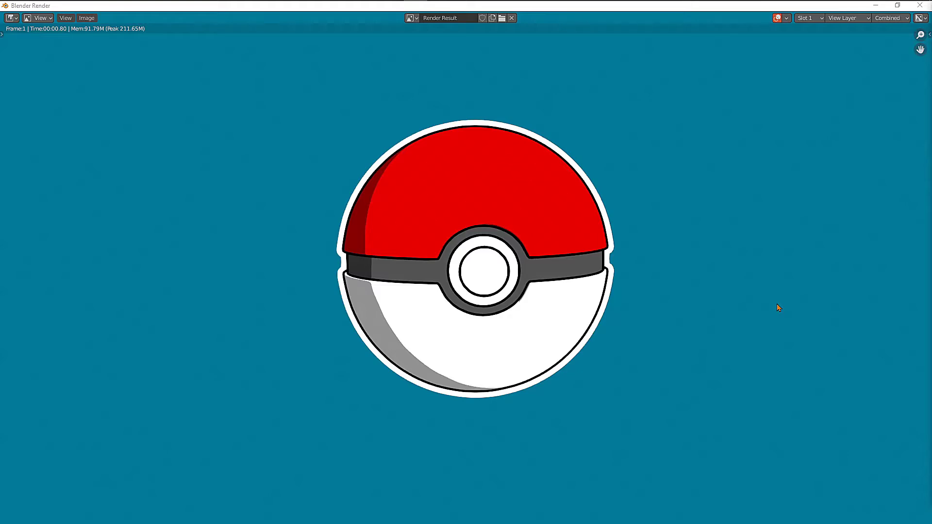
# Step: Close the finished render and add a blank Grease Pencil object to the Pokeball scene
pyautogui.press('Escape')
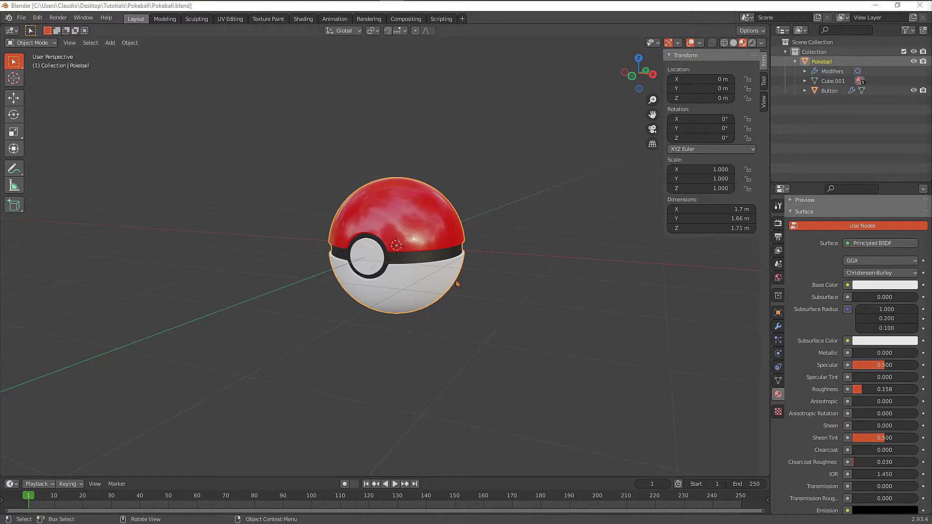
pyautogui.click(501, 256)
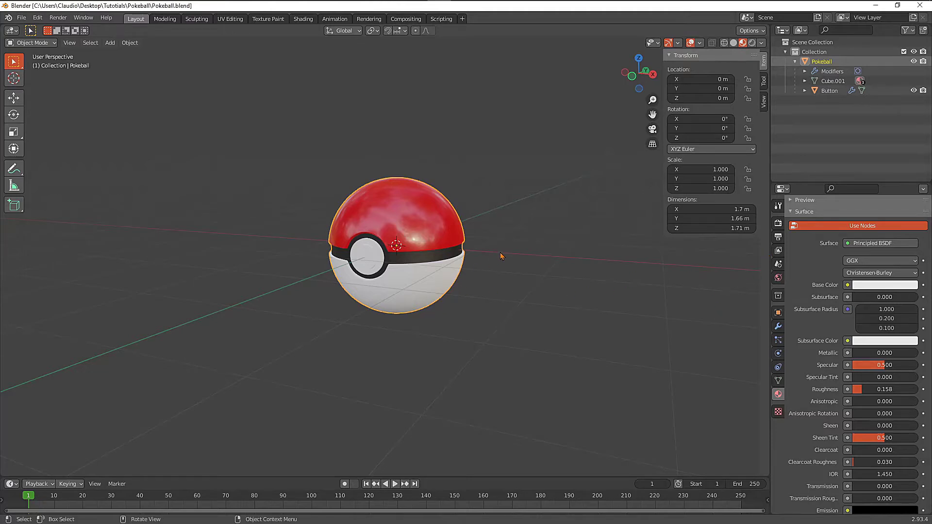
pyautogui.hotkey('shift', 'a')
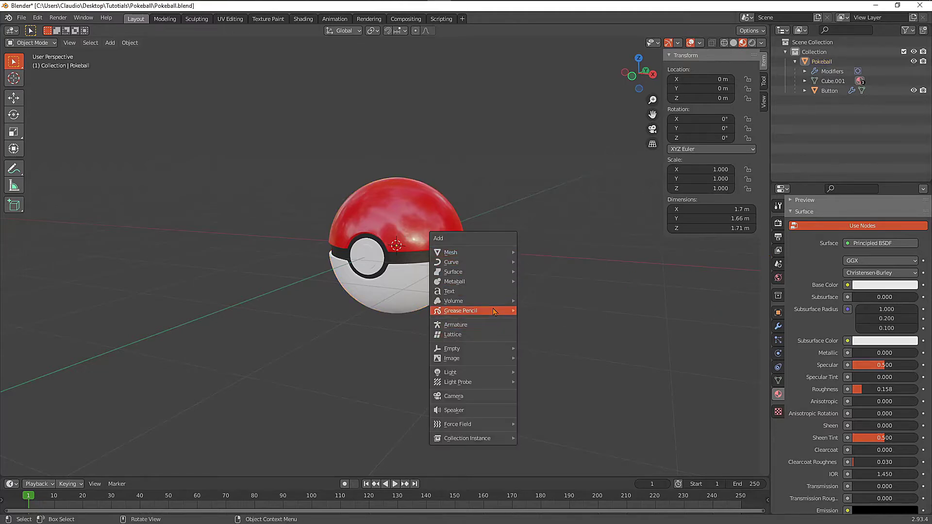
pyautogui.moveTo(495, 312)
pyautogui.click(562, 316)
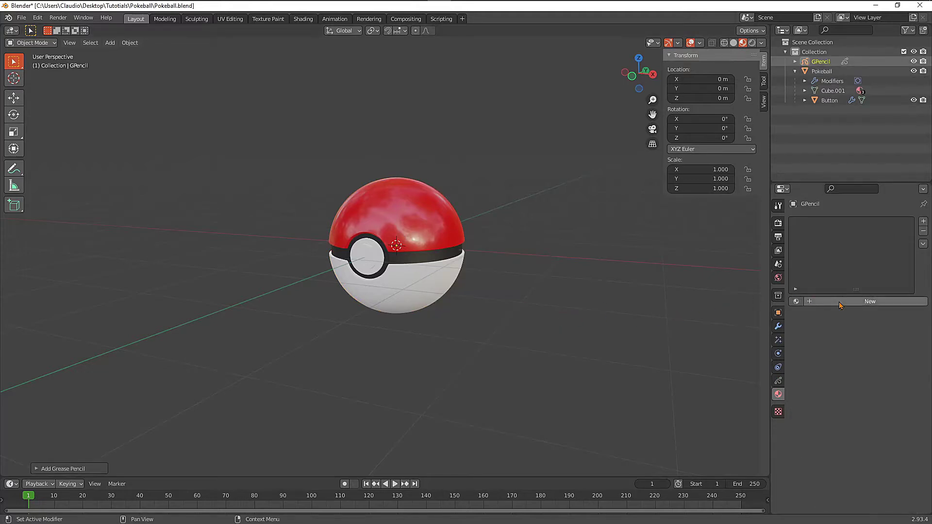
# Step: Rename the new Grease Pencil object as Black Line
pyautogui.doubleClick(820, 61)
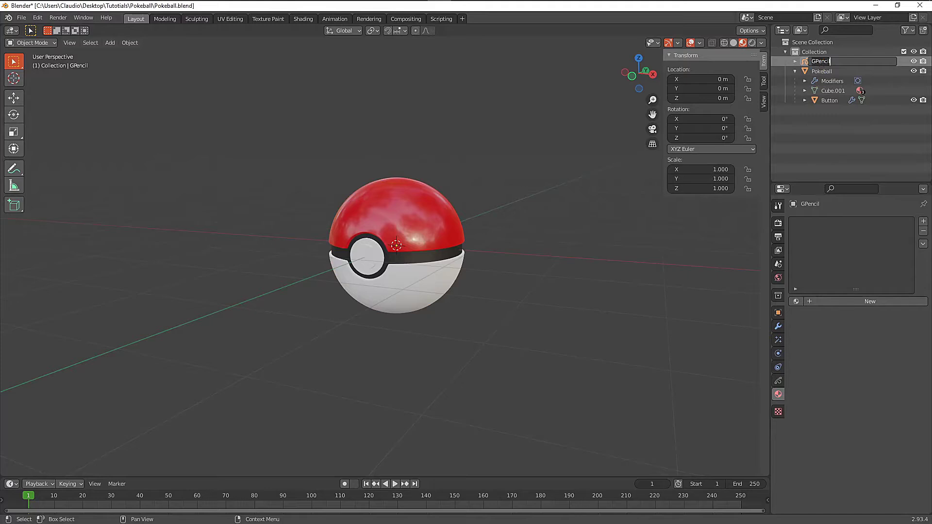
pyautogui.hotkey('ctrl', 'a')
pyautogui.write('E')
pyautogui.write('lack L')
pyautogui.write('ine')
pyautogui.press('Return')
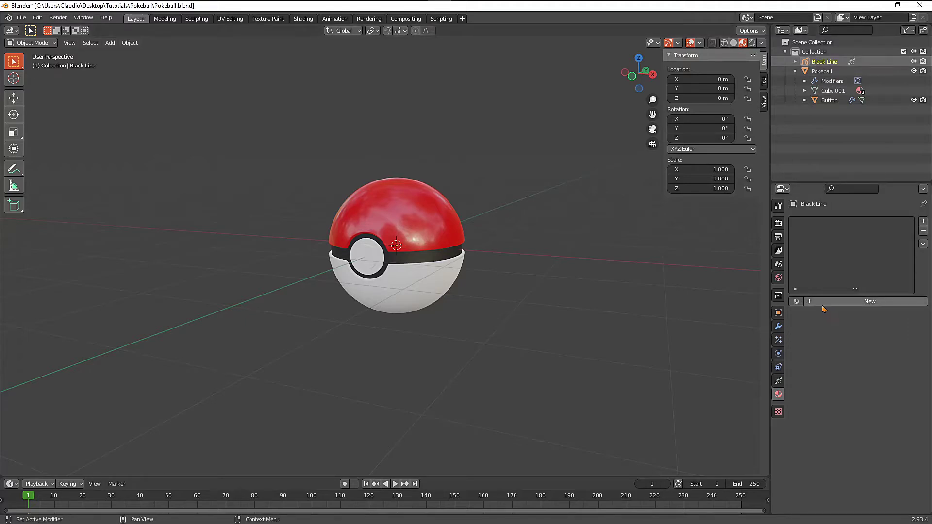
# Step: Add a Line Art modifier to the Black Line object
pyautogui.click(779, 326)
pyautogui.click(843, 222)
pyautogui.click(761, 270)
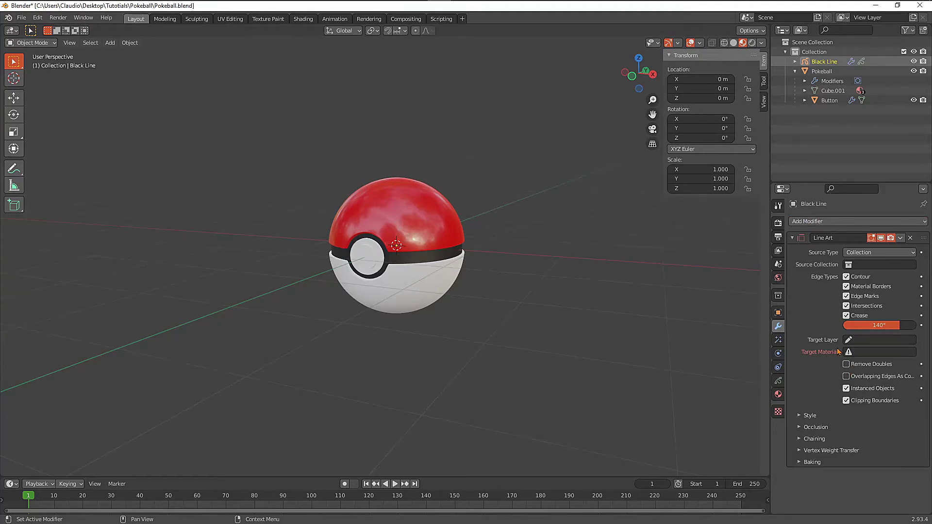
# Step: Create a new Grease Pencil layer on the Black Line object and name it Black Line
pyautogui.click(778, 381)
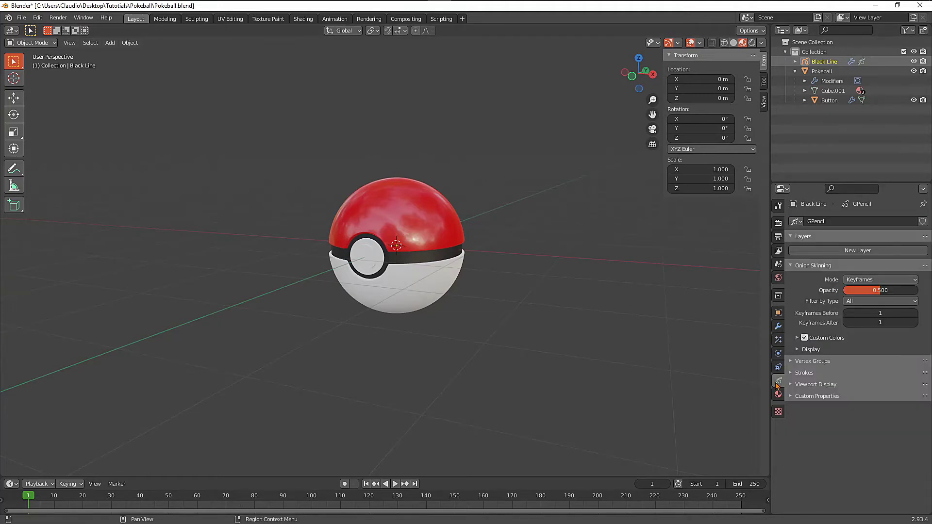
pyautogui.click(852, 251)
pyautogui.doubleClick(821, 256)
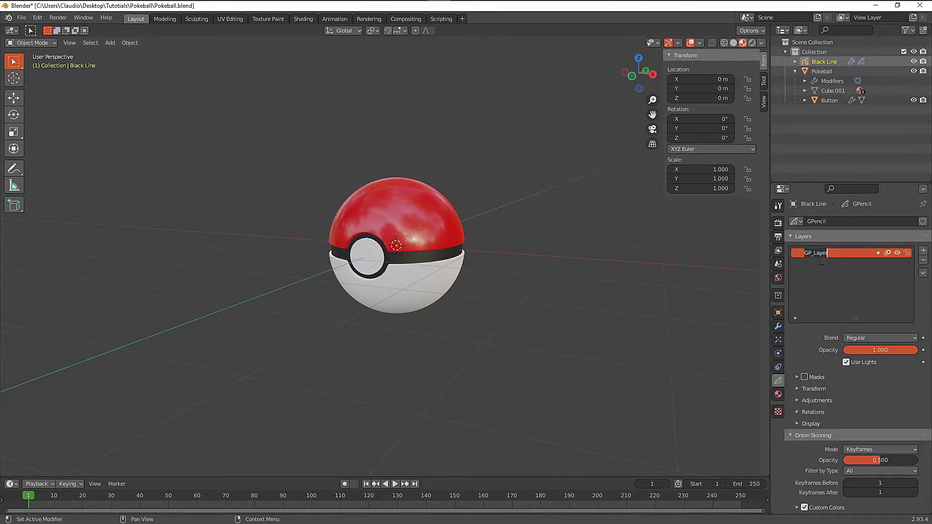
pyautogui.write('Black Line')
# Step: Create a new material for the Black Line object and name it Black
pyautogui.click(778, 394)
pyautogui.click(835, 305)
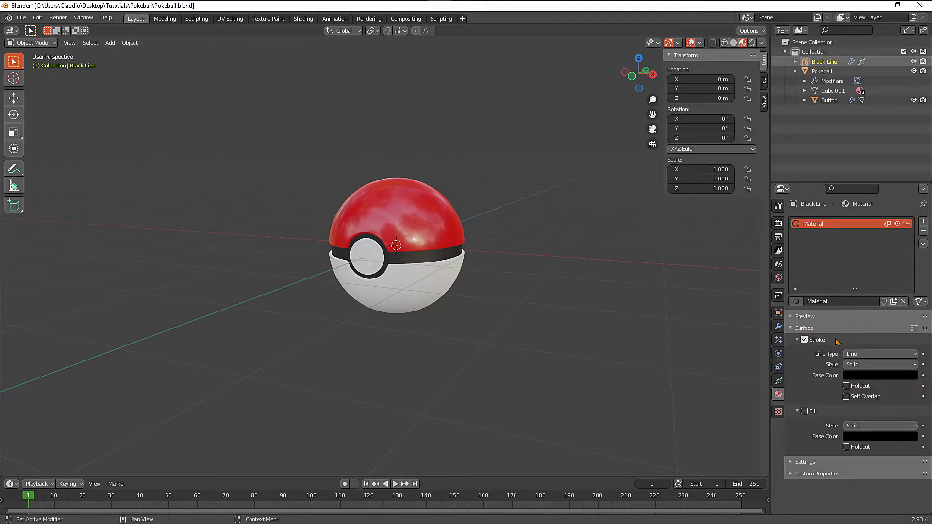
pyautogui.doubleClick(818, 225)
pyautogui.write('Black')
pyautogui.press('Return')
# Step: Set the Line Art modifier's target layer to Black Line and its target material to Black
pyautogui.click(778, 381)
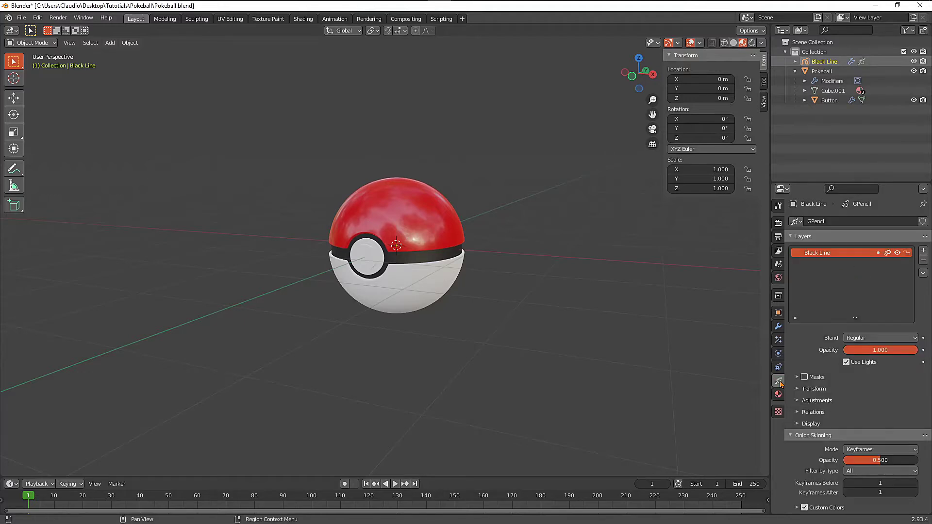
pyautogui.click(778, 327)
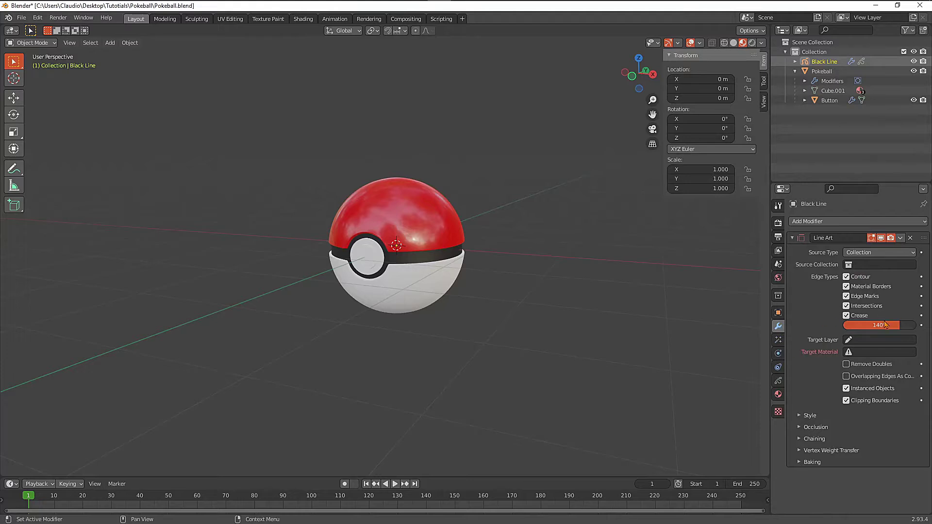
pyautogui.click(872, 340)
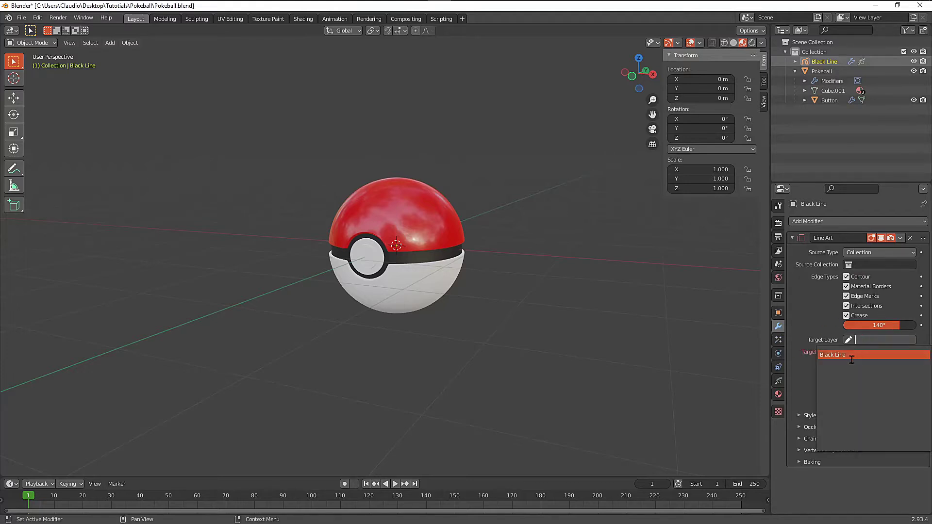
pyautogui.click(852, 356)
pyautogui.click(862, 352)
pyautogui.click(857, 368)
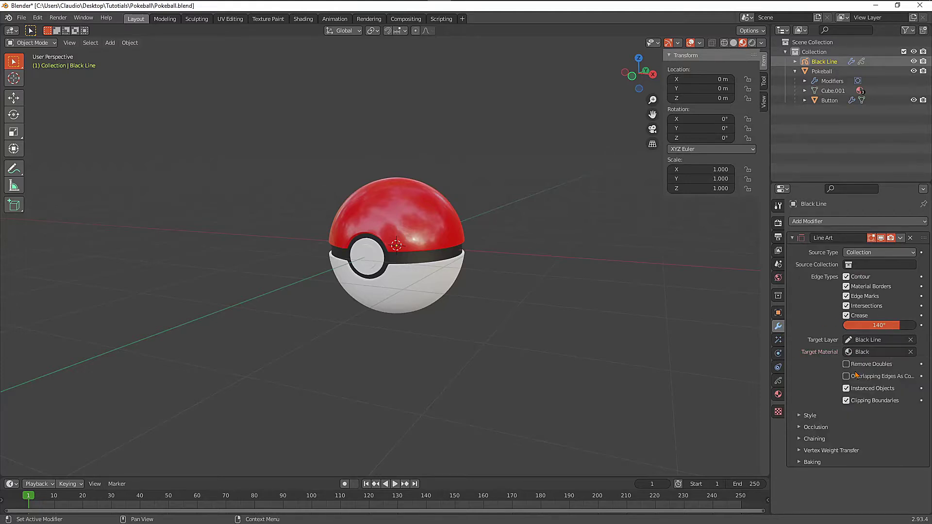
# Step: Set the Line Art modifier's source type to Object and choose Pokeball as the source object
pyautogui.click(867, 253)
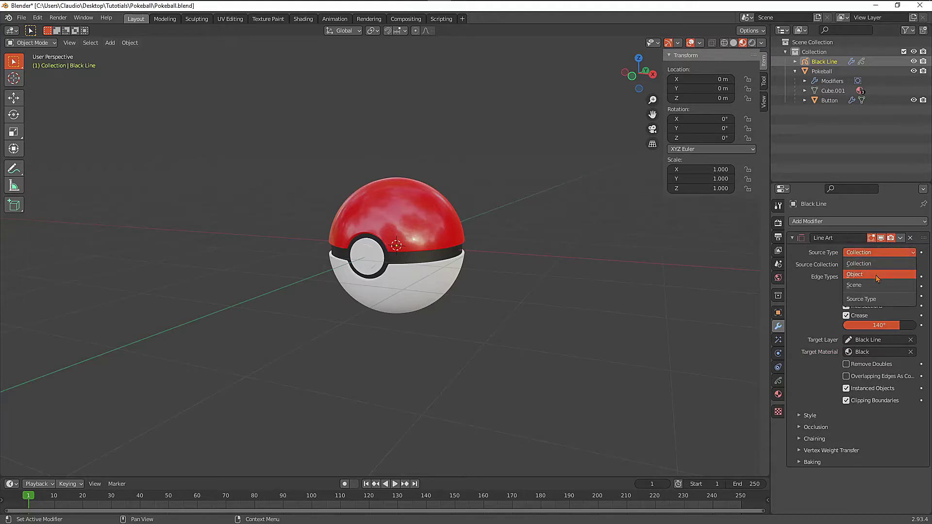
pyautogui.click(878, 274)
pyautogui.click(869, 265)
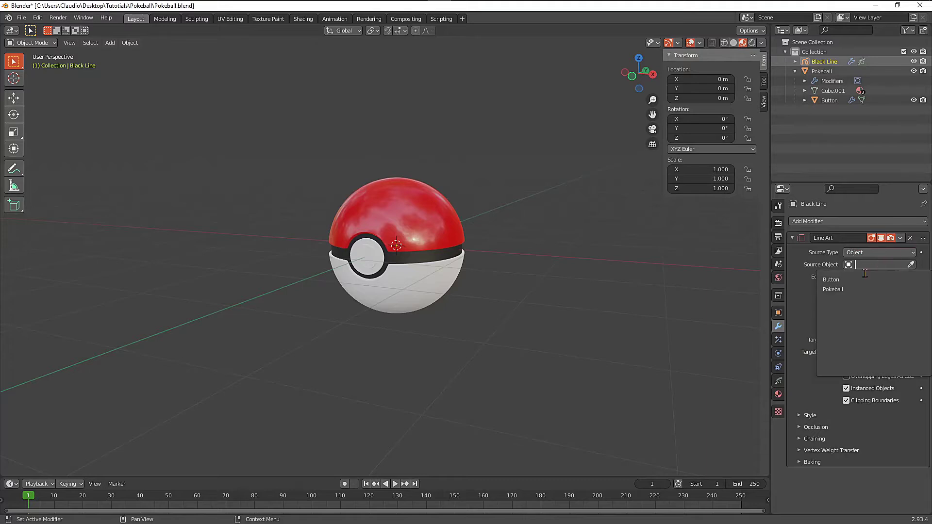
pyautogui.click(852, 290)
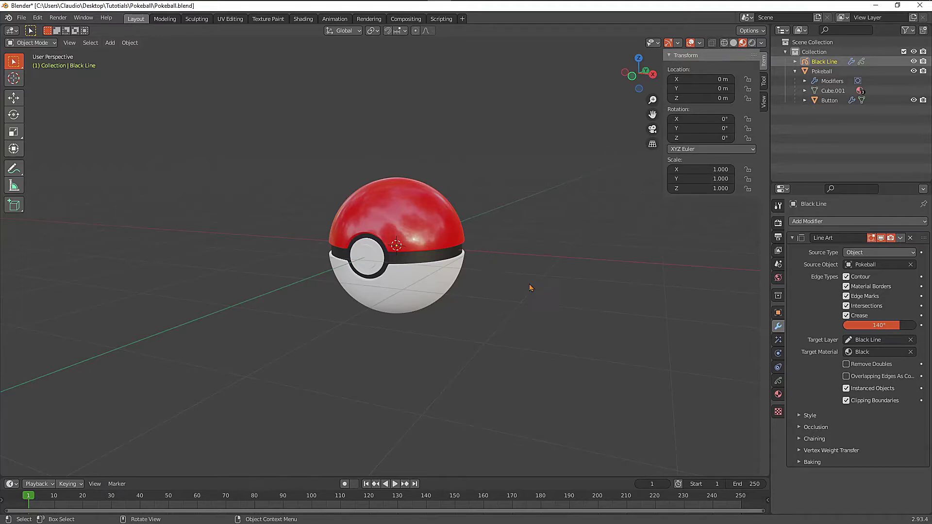
# Step: Add a camera to the scene and switch the viewport to look through it
pyautogui.hotkey('shift', 'a')
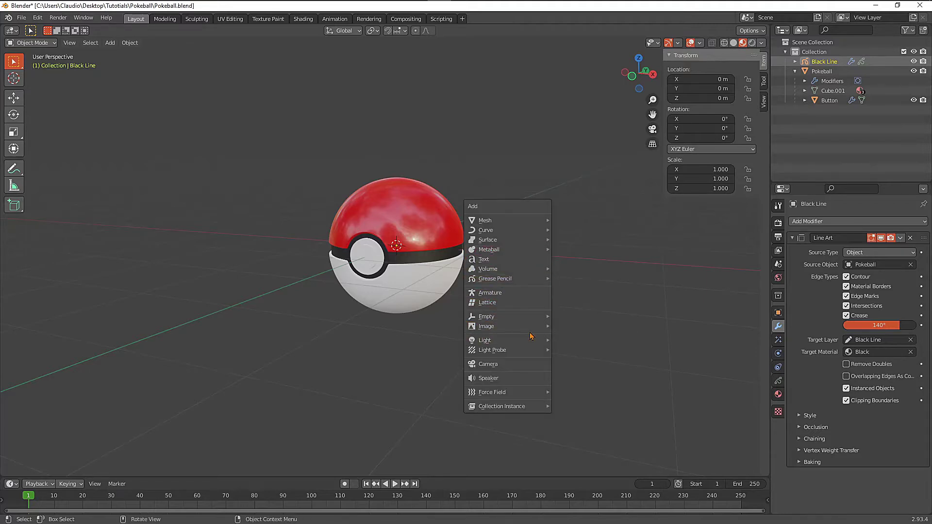
pyautogui.click(523, 365)
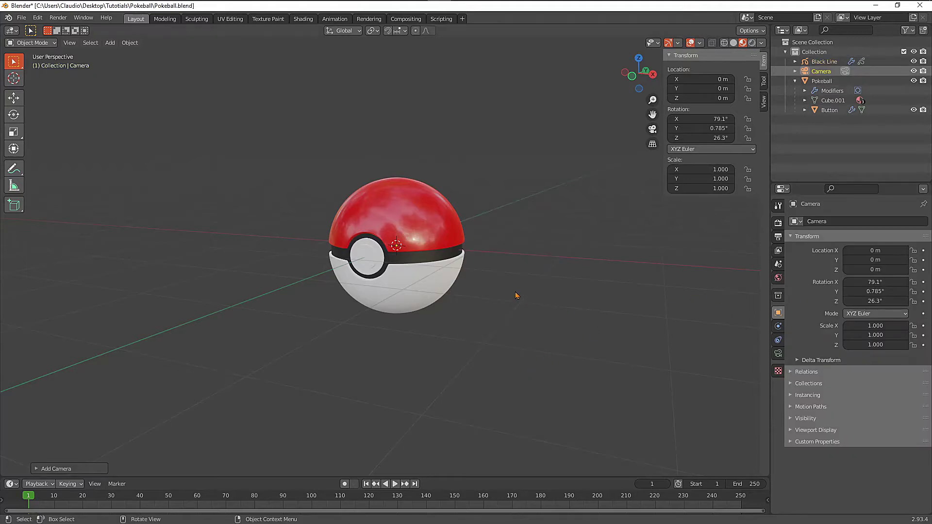
pyautogui.press('KP_0')
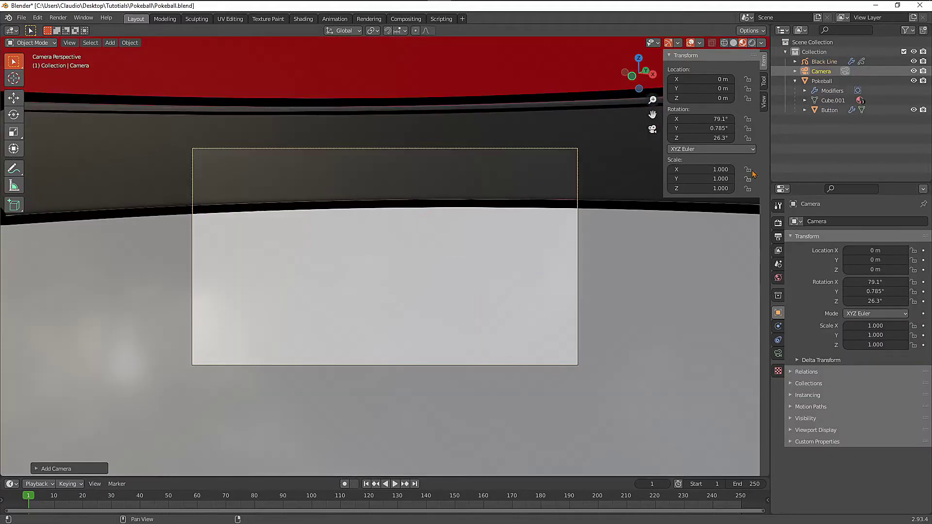
# Step: Lock the camera to the view so that viewport navigation moves it
pyautogui.click(764, 102)
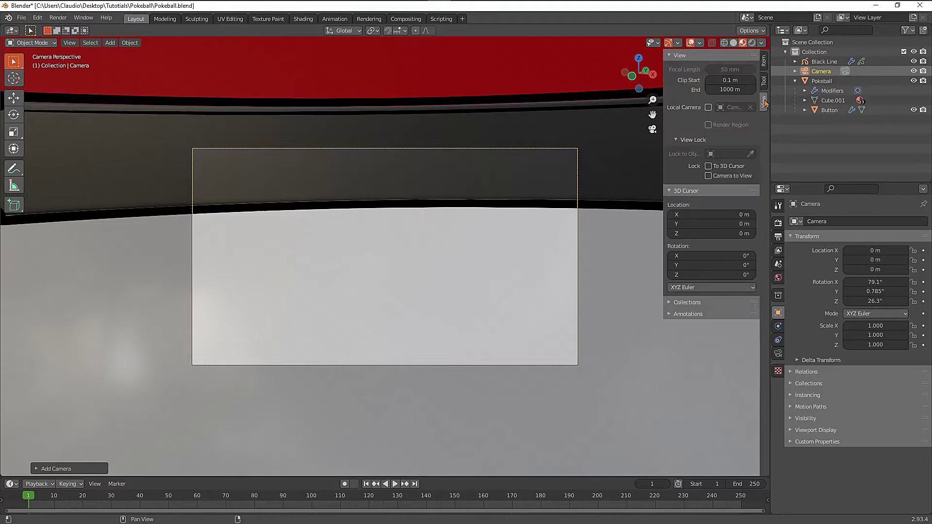
pyautogui.press('n')
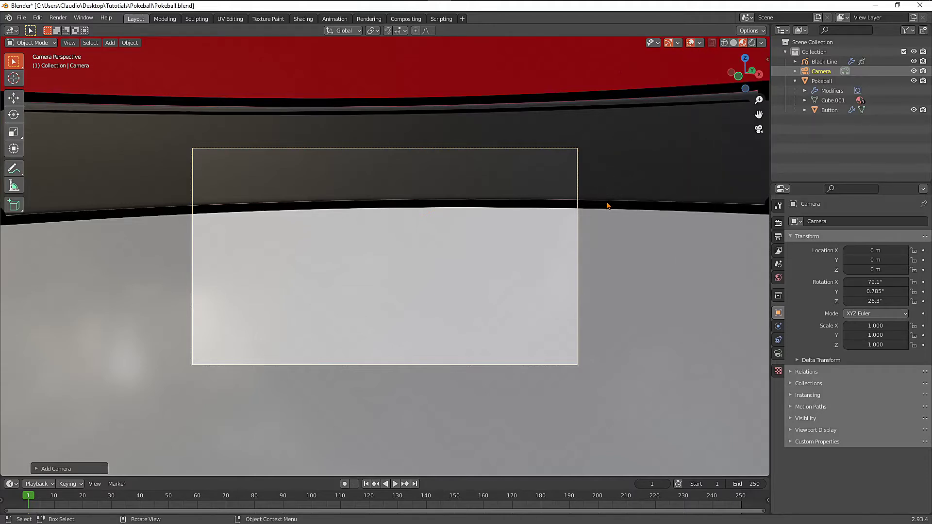
pyautogui.press('n')
pyautogui.press('n')
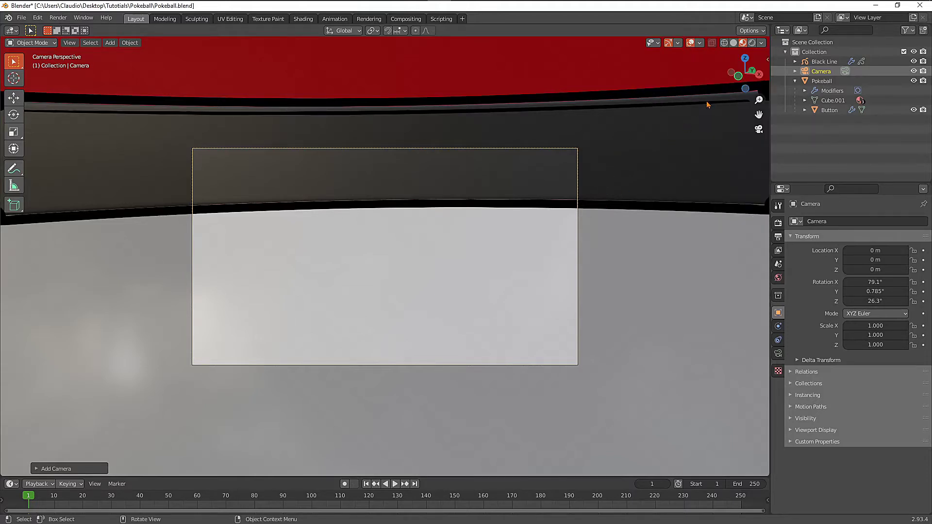
pyautogui.click(768, 60)
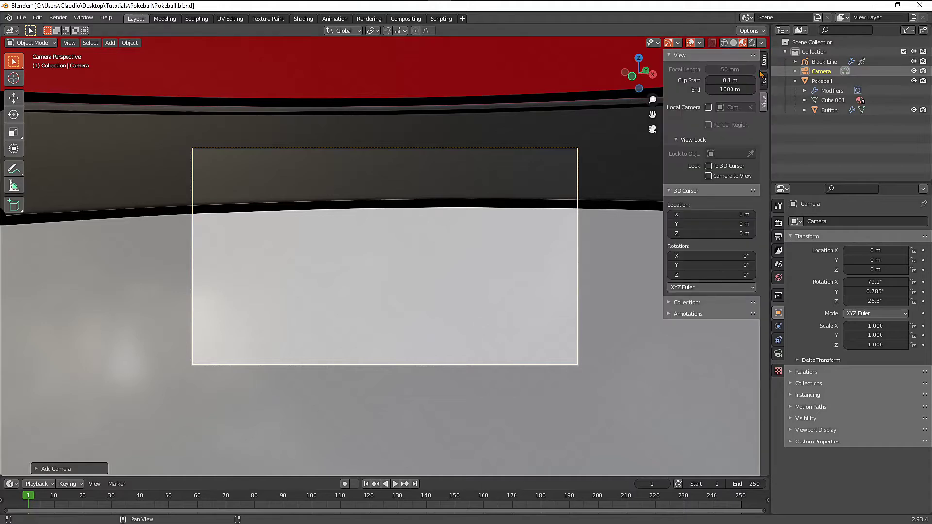
pyautogui.click(709, 175)
# Step: Pull the camera back until the whole Pokeball sits inside the frame with space around it
pyautogui.scroll(-8, 408, 242)
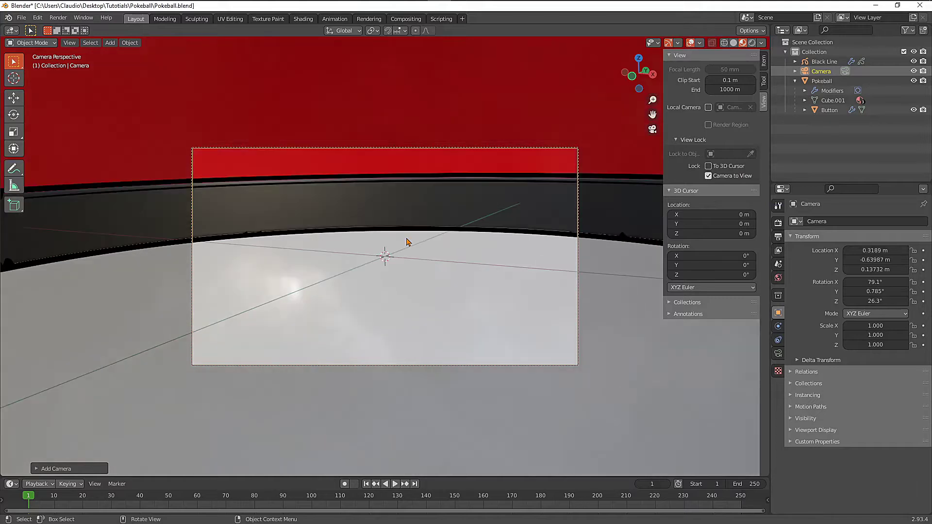
pyautogui.scroll(-7, 407, 243)
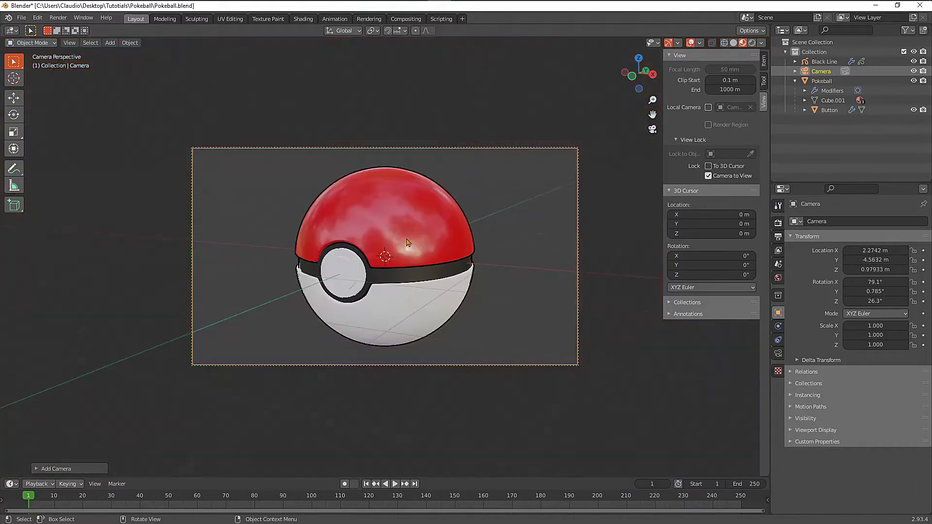
pyautogui.scroll(-5, 432, 255)
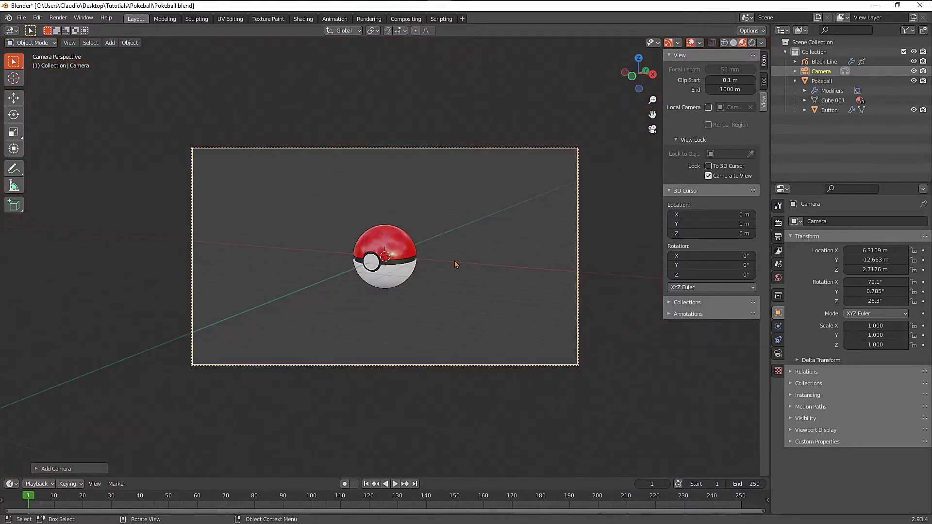
pyautogui.scroll(2, 454, 262)
pyautogui.scroll(2, 455, 264)
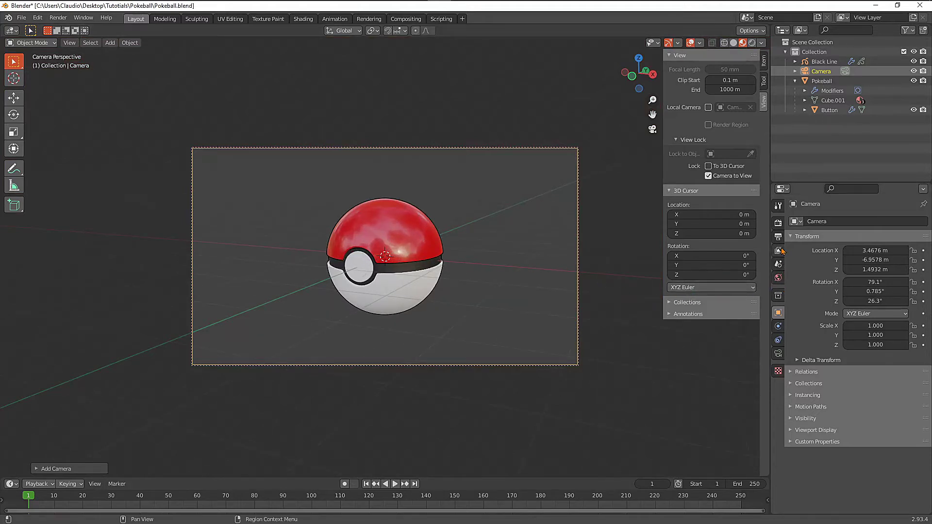
# Step: Turn off the Subdivision modifier's viewport and render display on the Pokeball and Button, and reframe the camera slightly closer
pyautogui.click(420, 236)
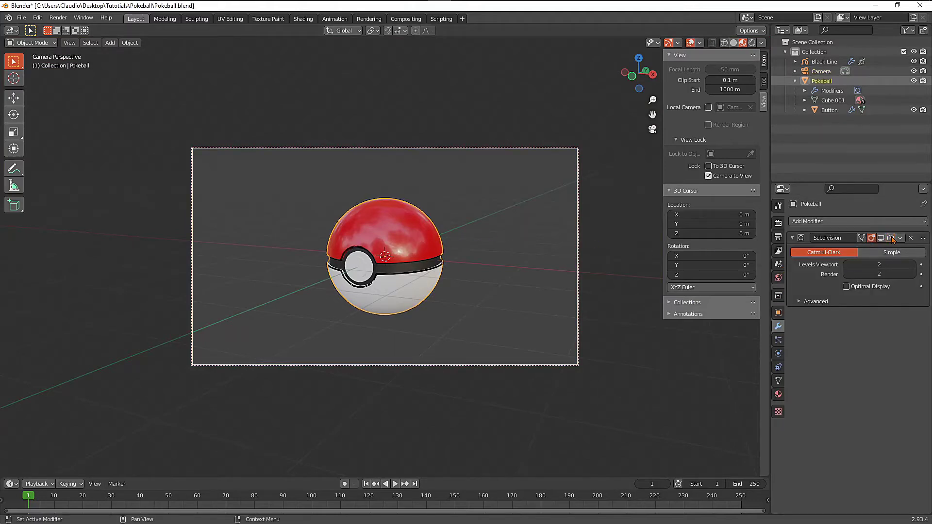
pyautogui.click(370, 270)
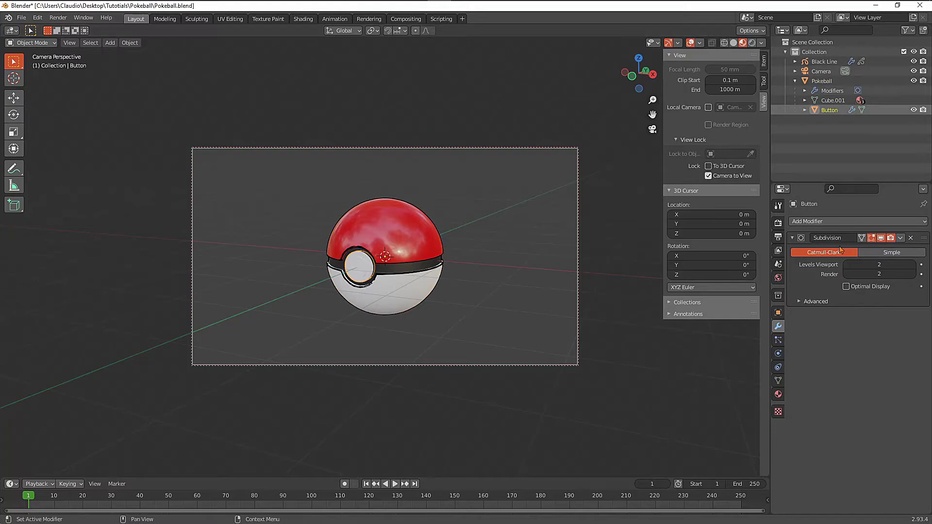
pyautogui.moveTo(534, 276); pyautogui.dragTo(513, 269, button='middle')
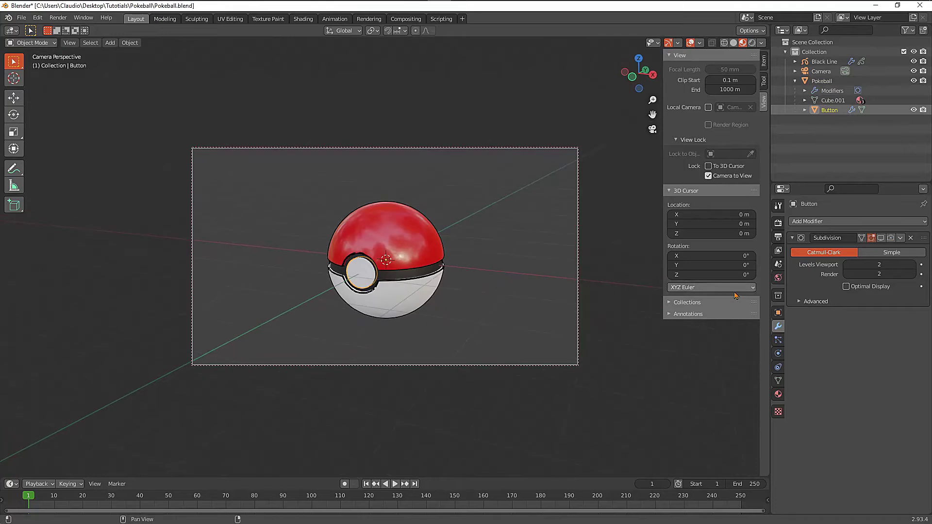
pyautogui.scroll(1, 450, 303)
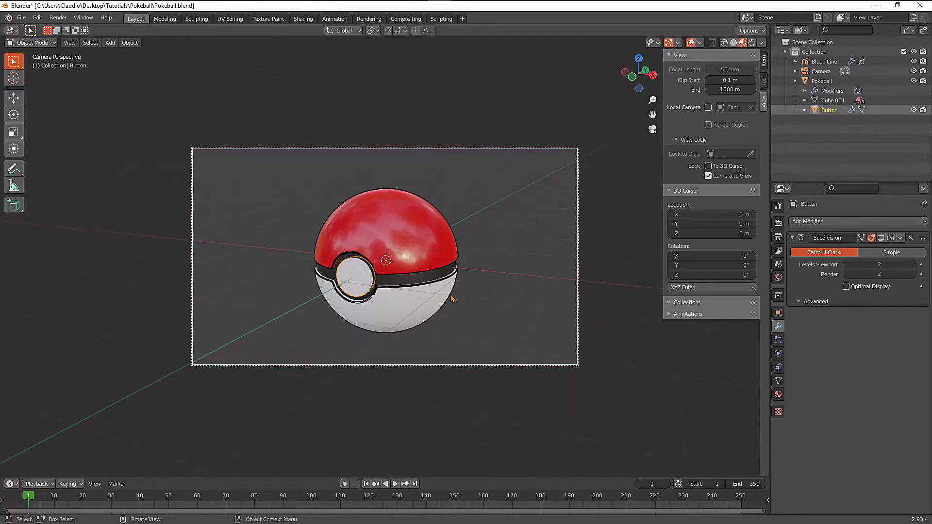
# Step: Render the current frame to check the black outline, and open the scene's render settings
pyautogui.press('F12')
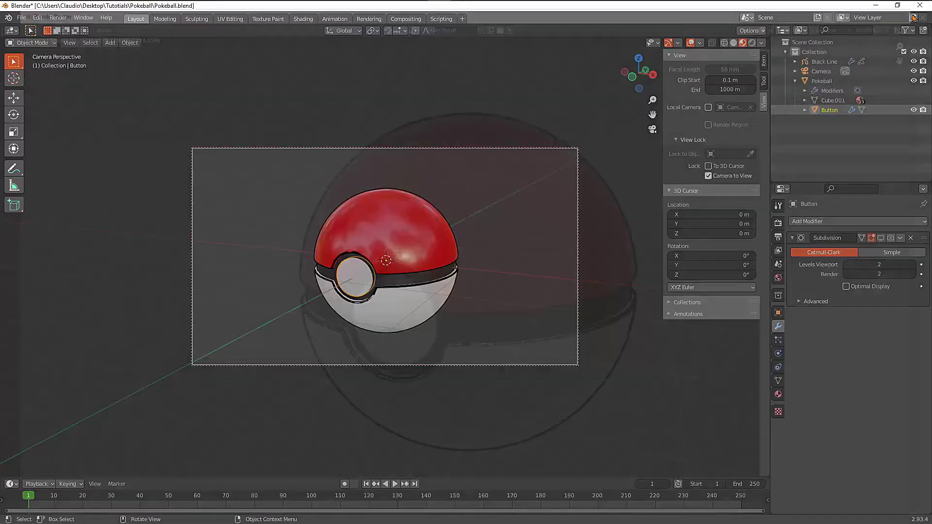
pyautogui.click(917, 7)
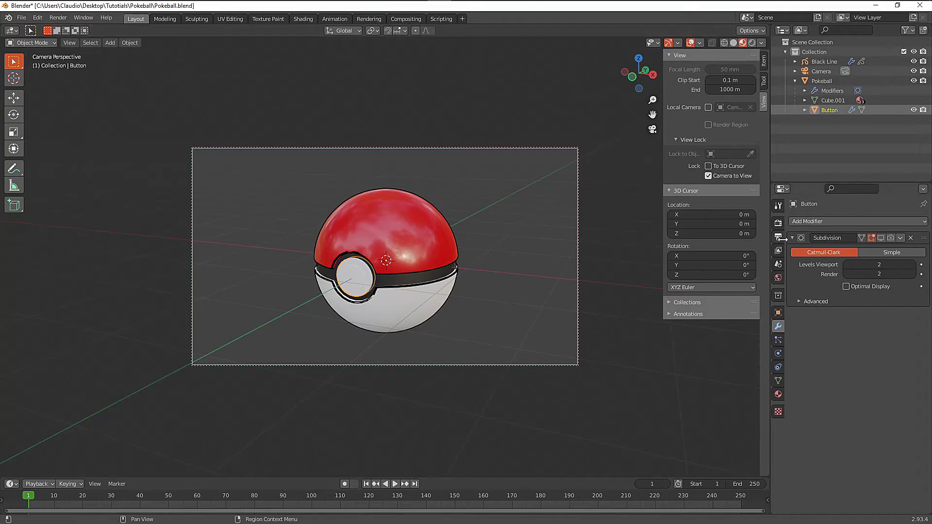
pyautogui.click(778, 223)
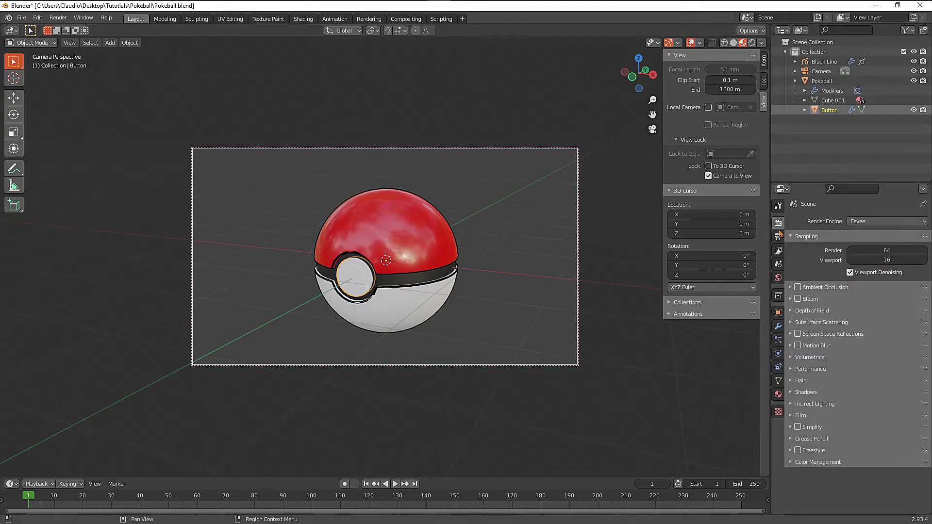
# Step: Switch the render engine to Workbench and set its lighting to Flat
pyautogui.click(869, 225)
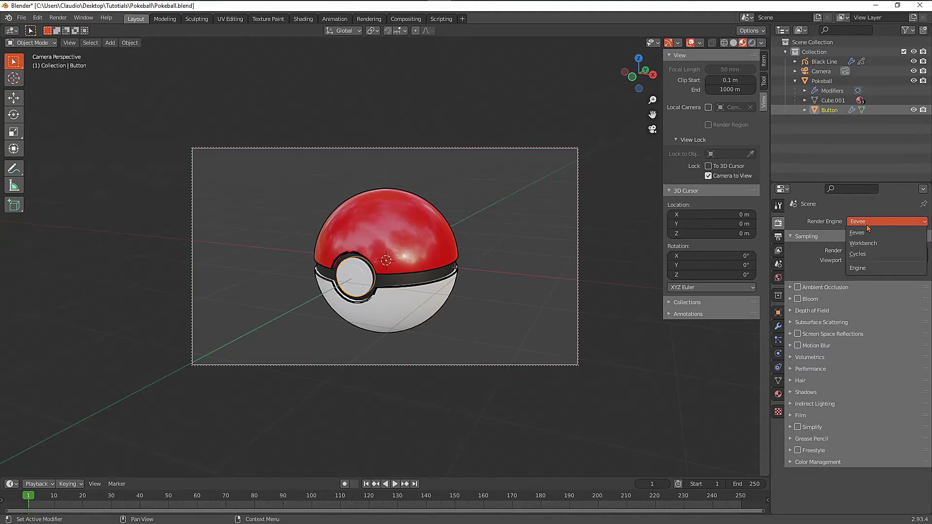
pyautogui.click(876, 244)
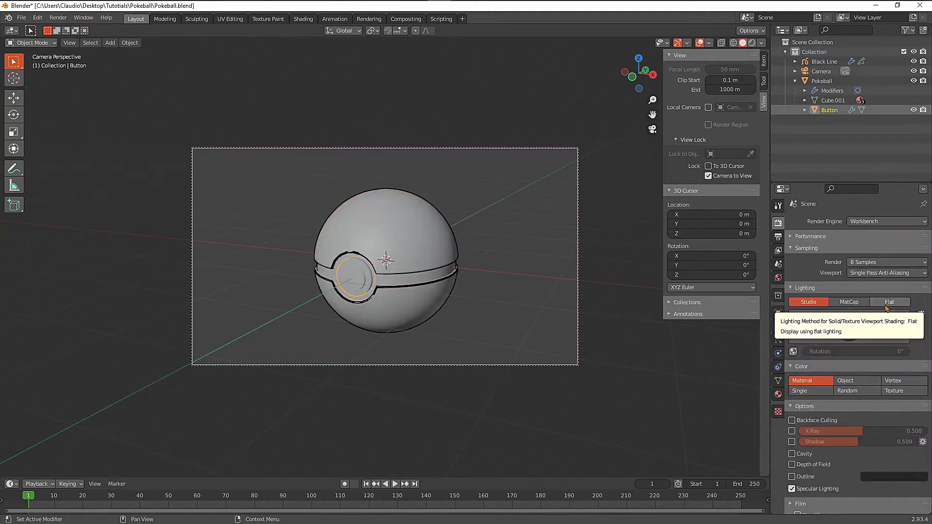
pyautogui.click(885, 306)
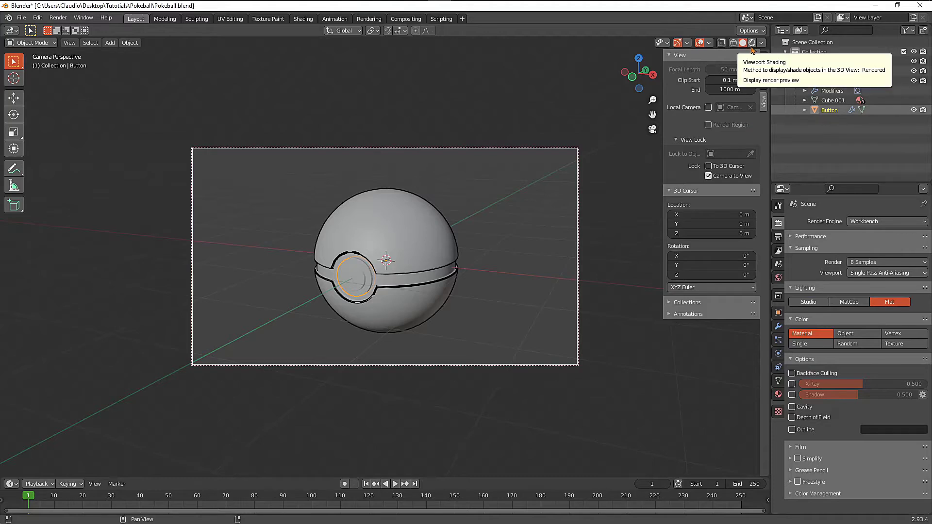
# Step: Show the viewport in Rendered shading and render the current frame to check the flat look
pyautogui.click(752, 46)
pyautogui.press('F12')
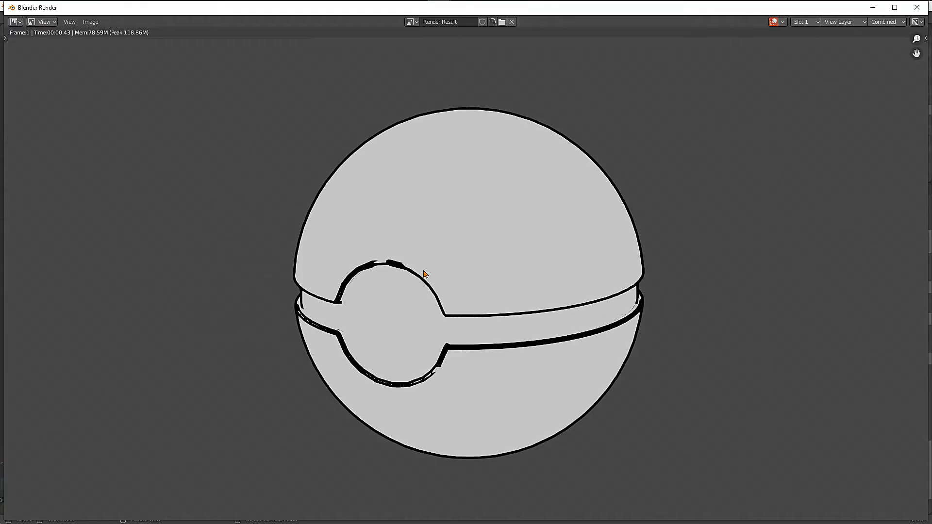
pyautogui.press('Escape')
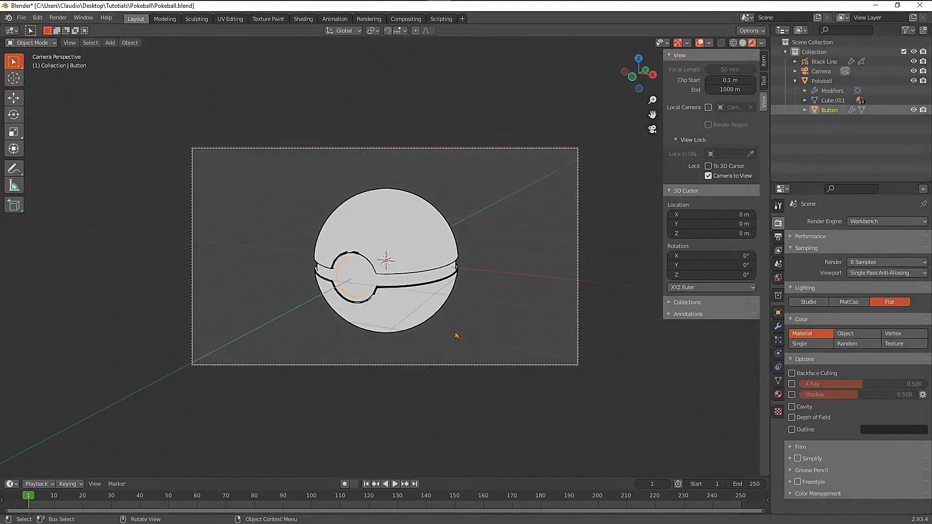
# Step: Make the Black Line object display In Front and render the frame to check the outline
pyautogui.click(824, 63)
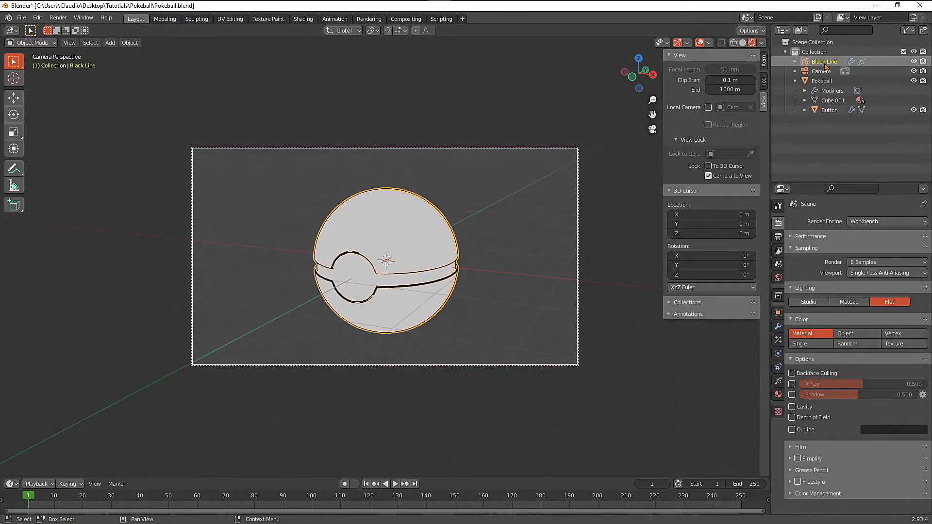
pyautogui.click(778, 313)
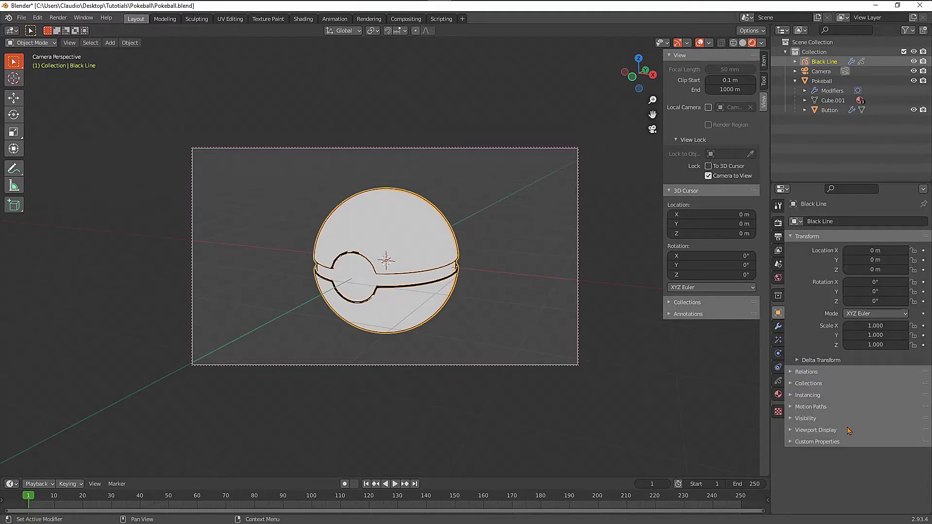
pyautogui.click(816, 432)
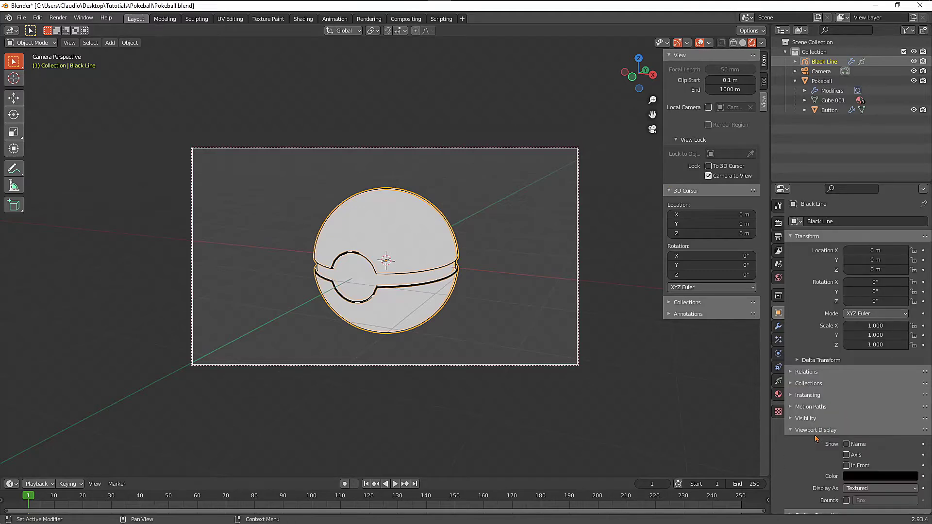
pyautogui.click(847, 465)
pyautogui.press('F12')
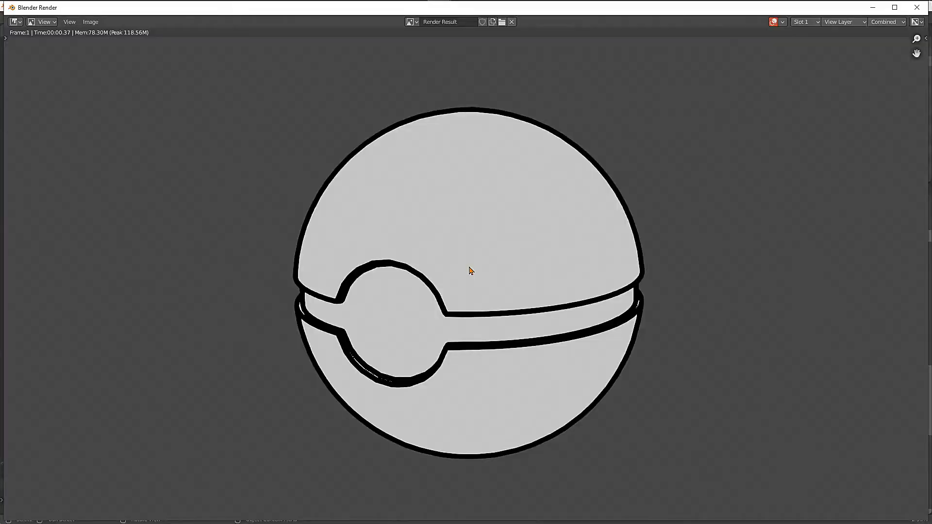
pyautogui.press('Escape')
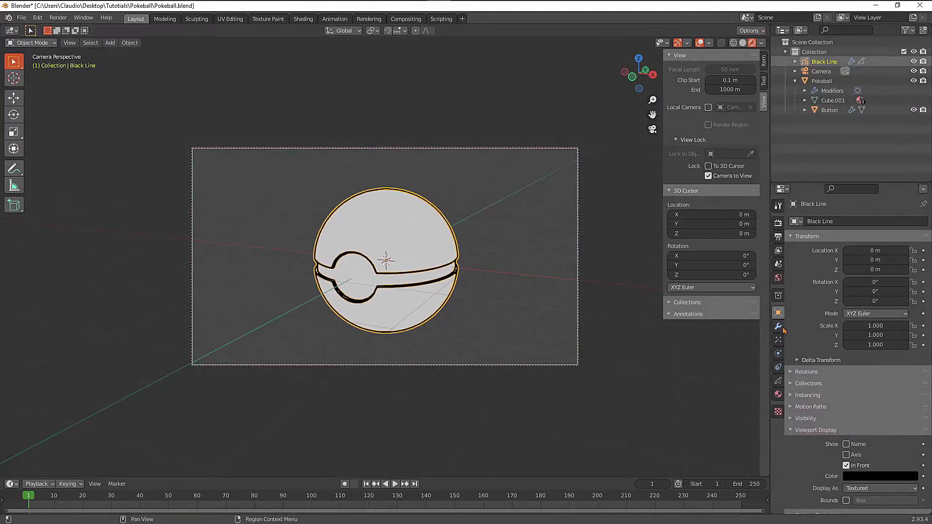
# Step: Set the viewport display color of the Pokeball's Bottom material to pure white, with value 1.000
pyautogui.click(432, 238)
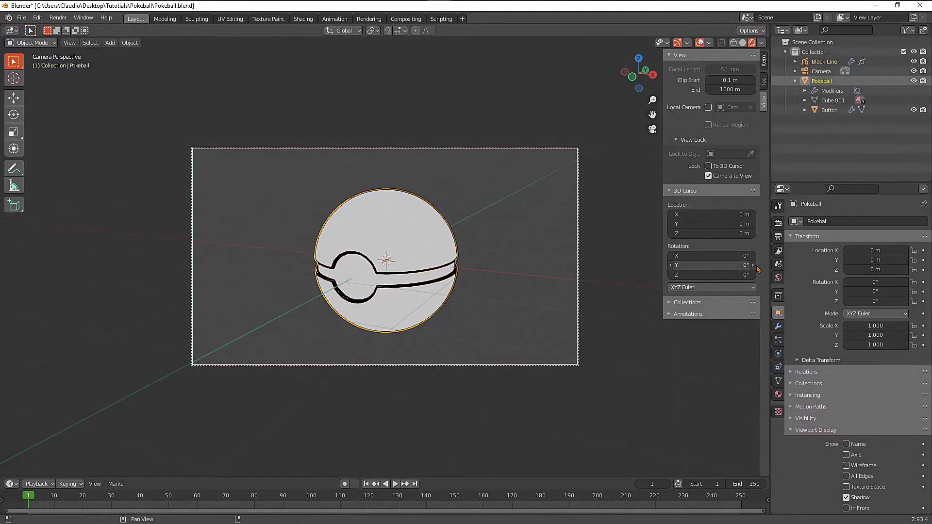
pyautogui.click(779, 395)
pyautogui.click(826, 309)
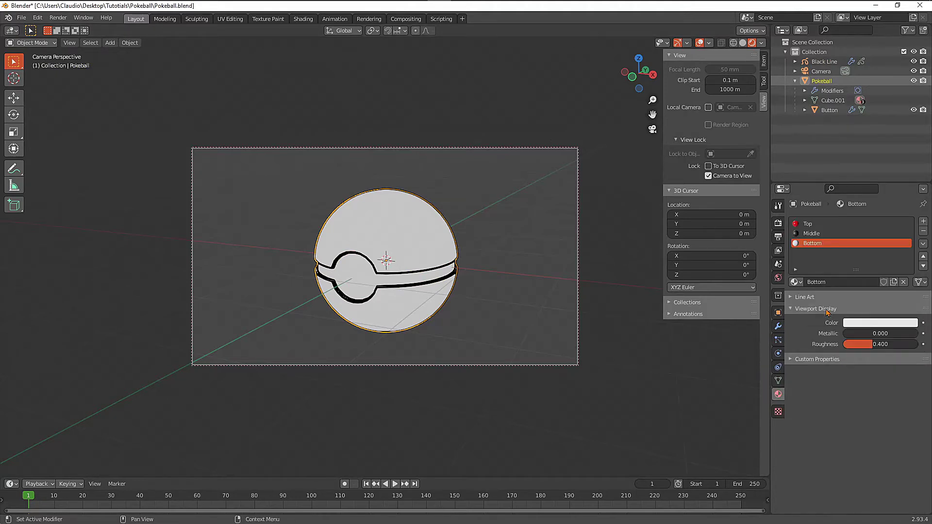
pyautogui.click(872, 324)
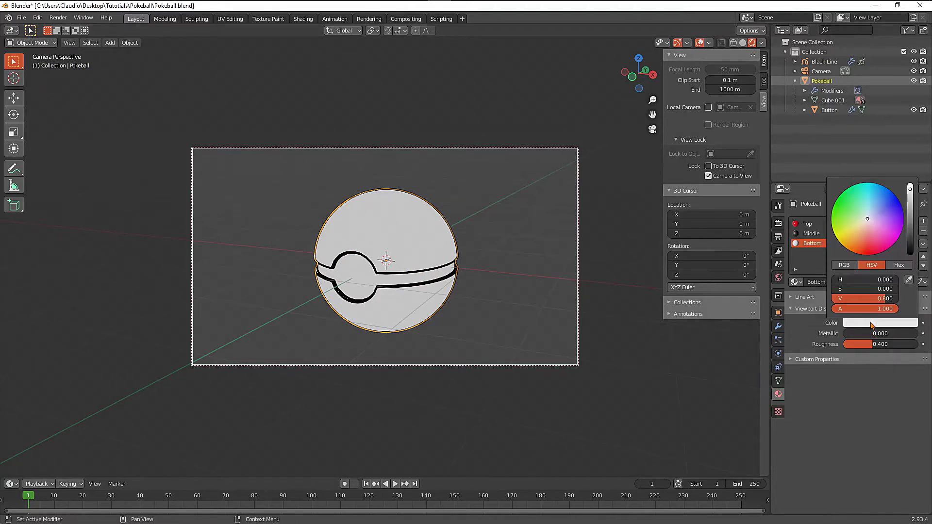
pyautogui.click(871, 324)
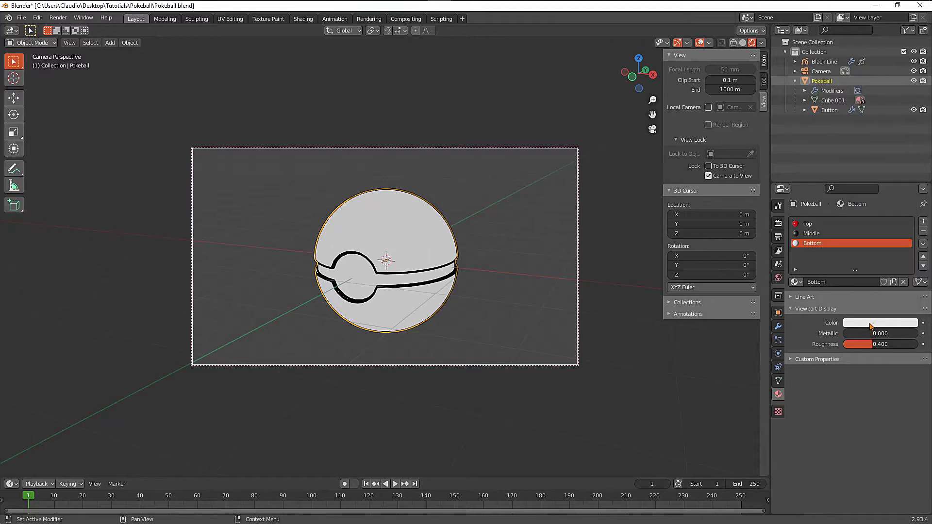
pyautogui.click(870, 326)
pyautogui.moveTo(914, 209); pyautogui.dragTo(910, 189)
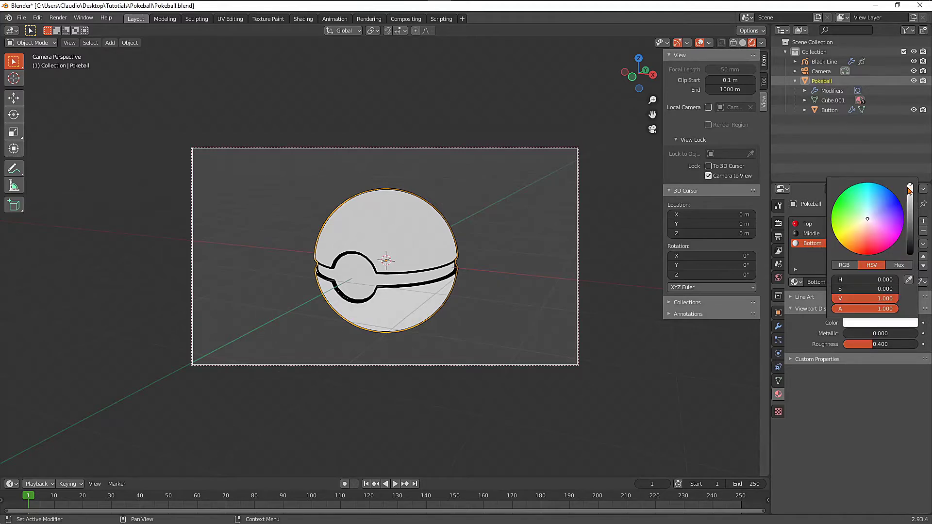
# Step: Set the viewport display color of the Pokeball's Middle material to dark grey, with value about 0.095
pyautogui.click(808, 234)
pyautogui.click(866, 324)
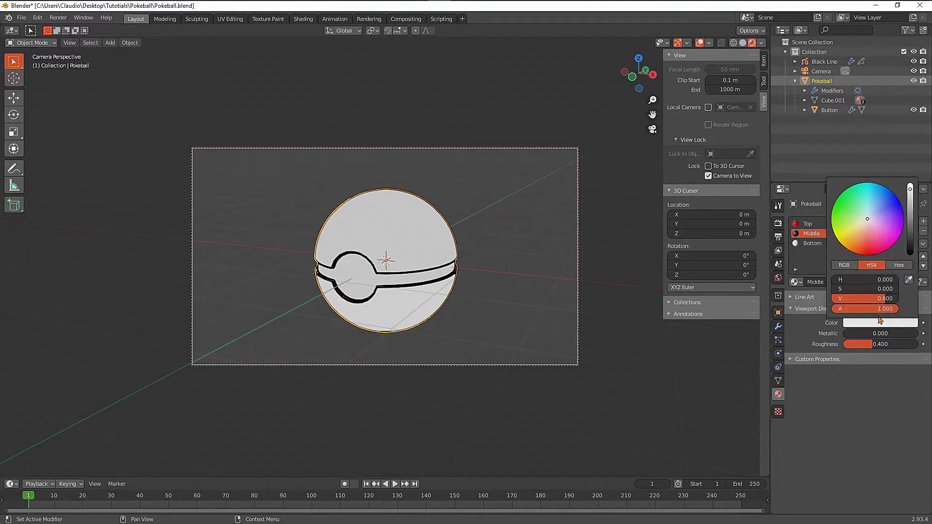
pyautogui.click(910, 228)
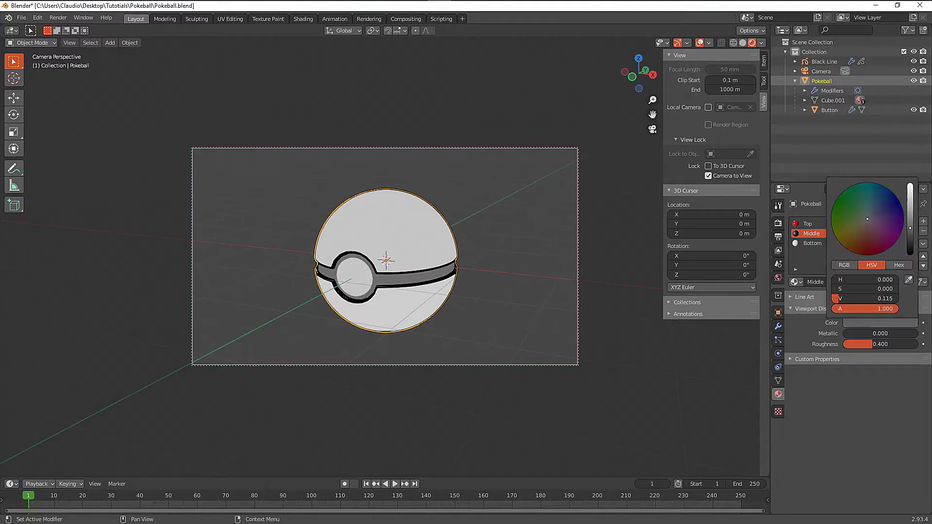
pyautogui.moveTo(910, 226); pyautogui.dragTo(910, 231)
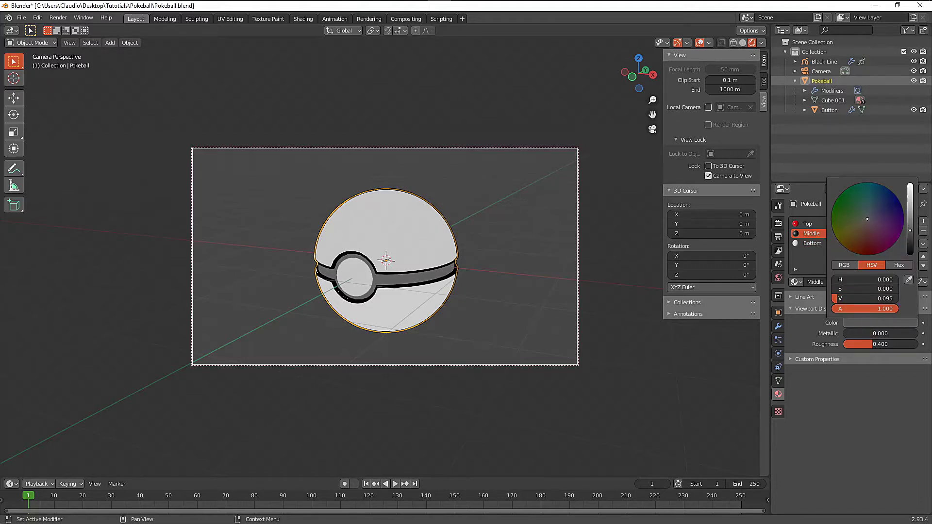
# Step: Set the viewport display color of the Pokeball's Top material to fully saturated red
pyautogui.click(807, 225)
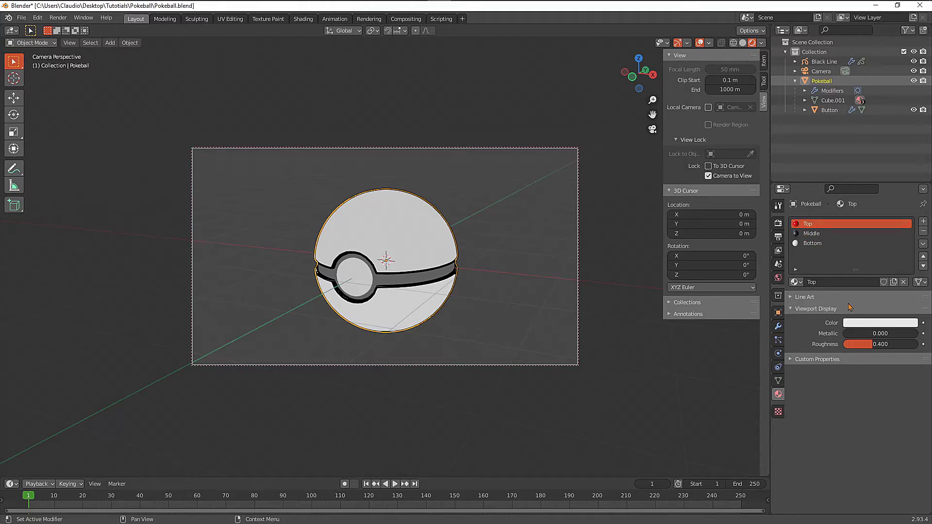
pyautogui.click(865, 323)
pyautogui.moveTo(868, 256); pyautogui.dragTo(867, 256)
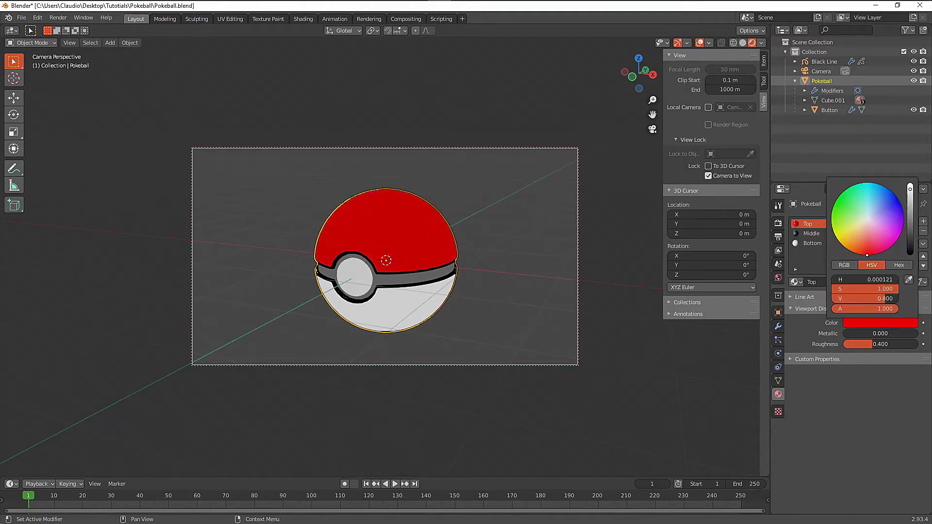
# Step: Render the frame to check the flat colors, and turn the camera to a more frontal view of the Pokeball
pyautogui.press('F12')
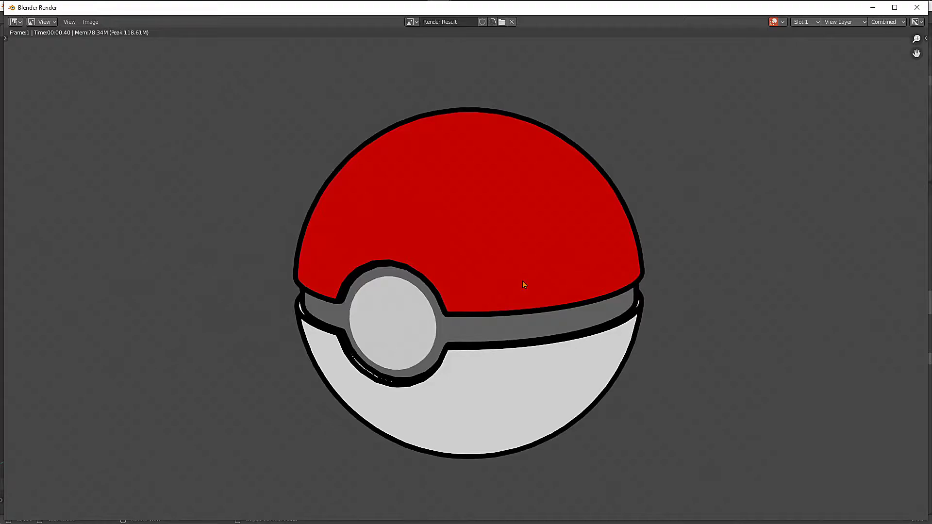
pyautogui.press('Escape')
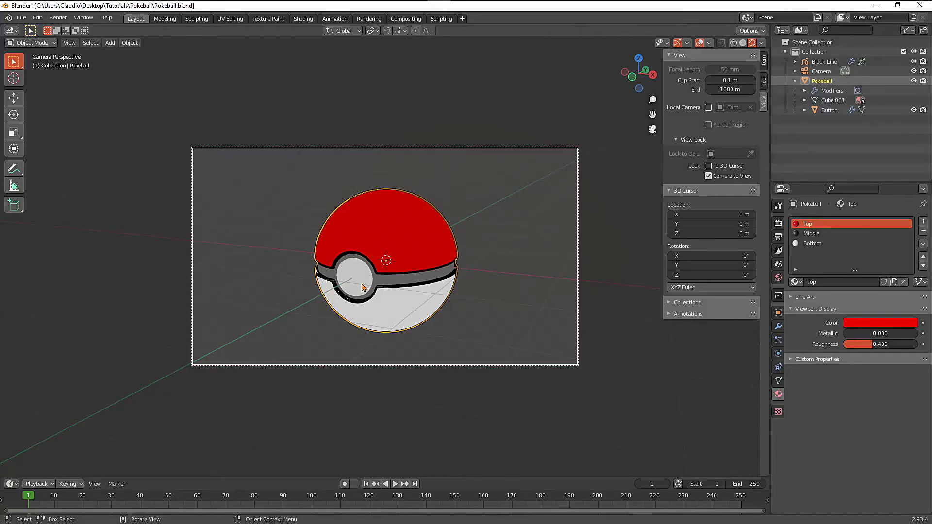
pyautogui.moveTo(362, 287); pyautogui.dragTo(441, 246, button='middle')
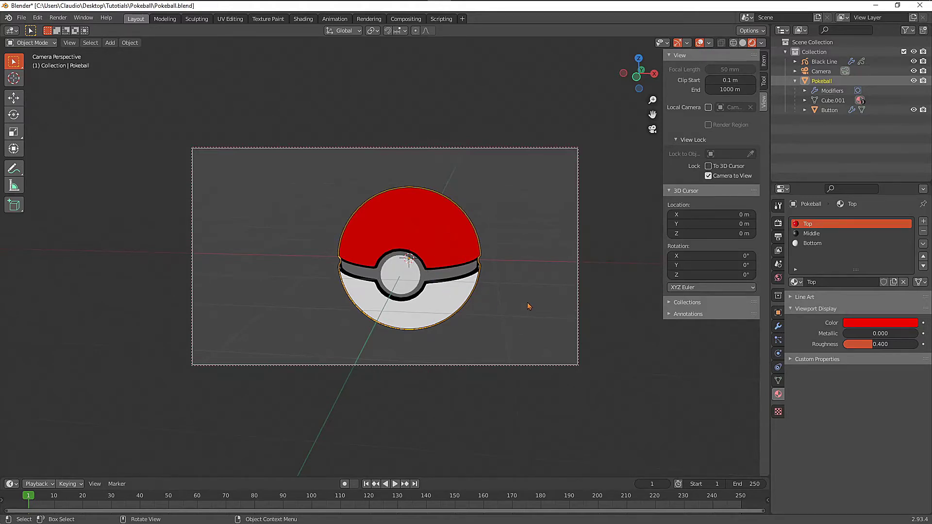
pyautogui.moveTo(523, 303); pyautogui.dragTo(543, 301, button='middle')
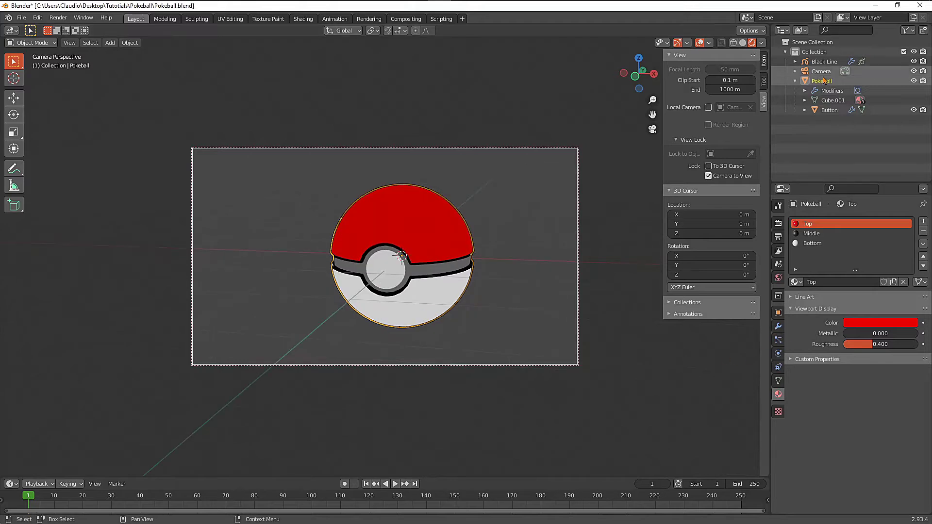
# Step: Turn off the Intersections and Crease edge types in the Black Line's Line Art modifier, keeping Contour, Material Borders and Edge Marks on
pyautogui.click(826, 62)
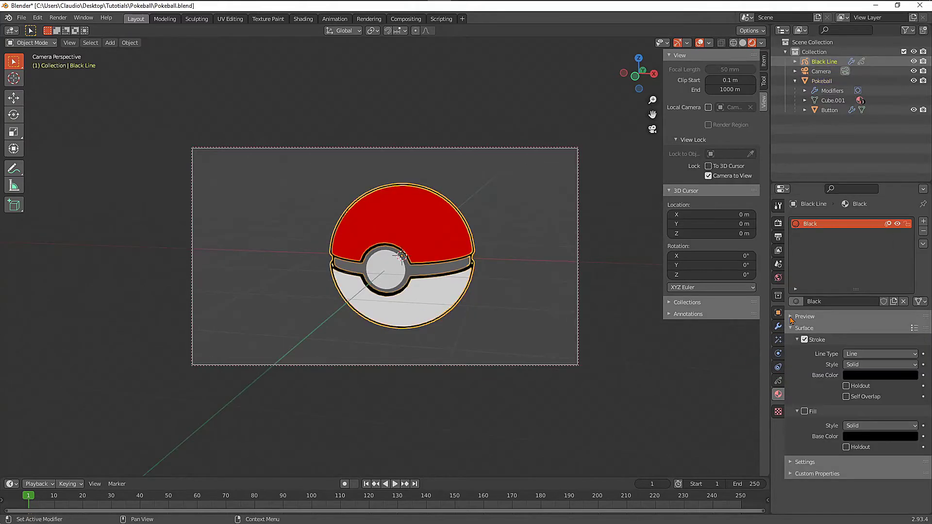
pyautogui.click(778, 382)
pyautogui.click(779, 327)
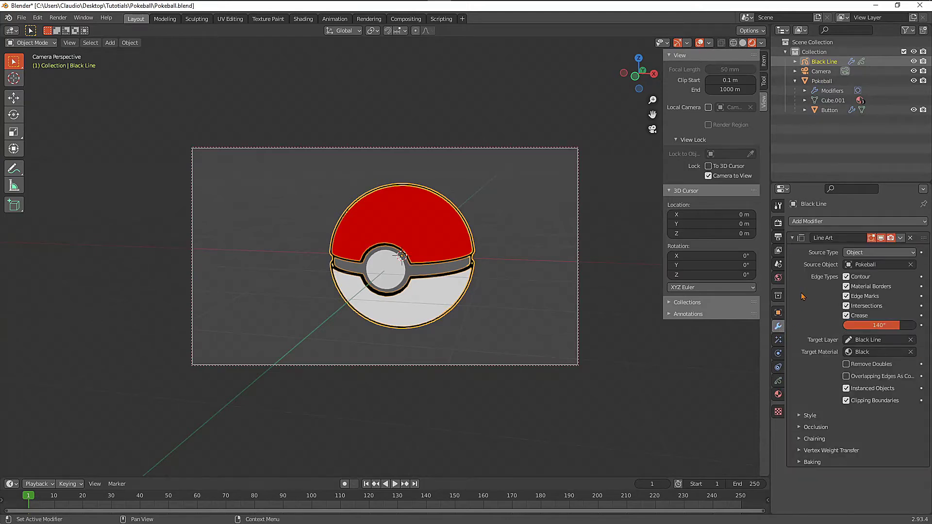
pyautogui.click(846, 316)
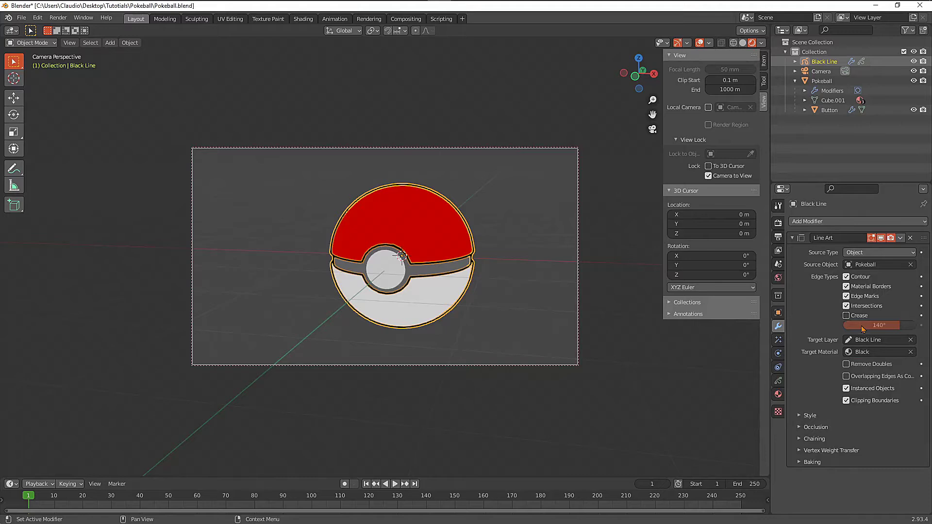
pyautogui.click(846, 305)
pyautogui.click(847, 287)
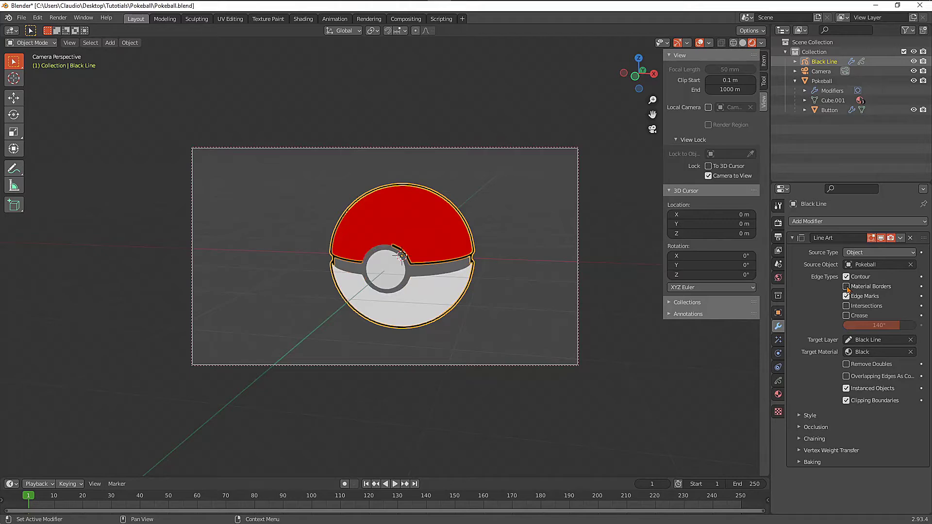
pyautogui.click(847, 297)
pyautogui.click(847, 287)
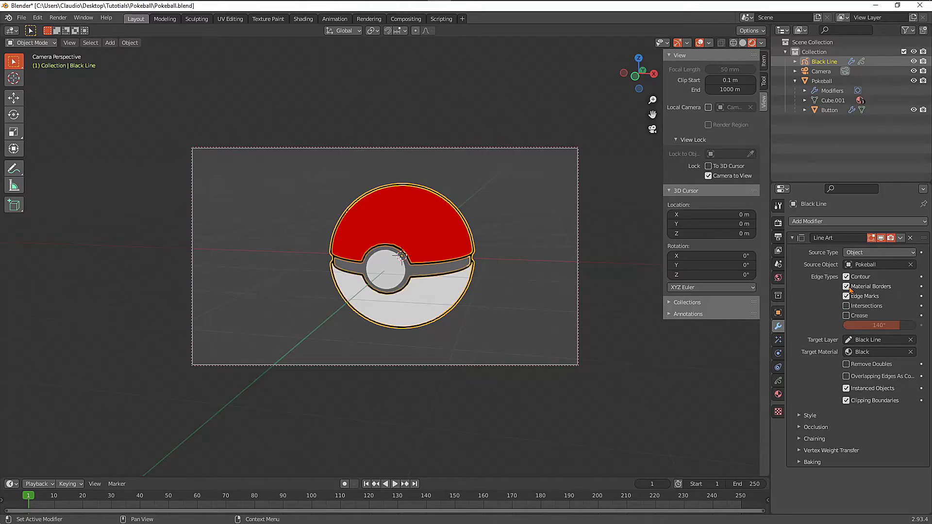
# Step: Bring the camera closer and face the Pokeball's button almost straight on, and render the frame to check the outline
pyautogui.scroll(2, 499, 308)
pyautogui.moveTo(506, 336); pyautogui.dragTo(520, 323, button='middle')
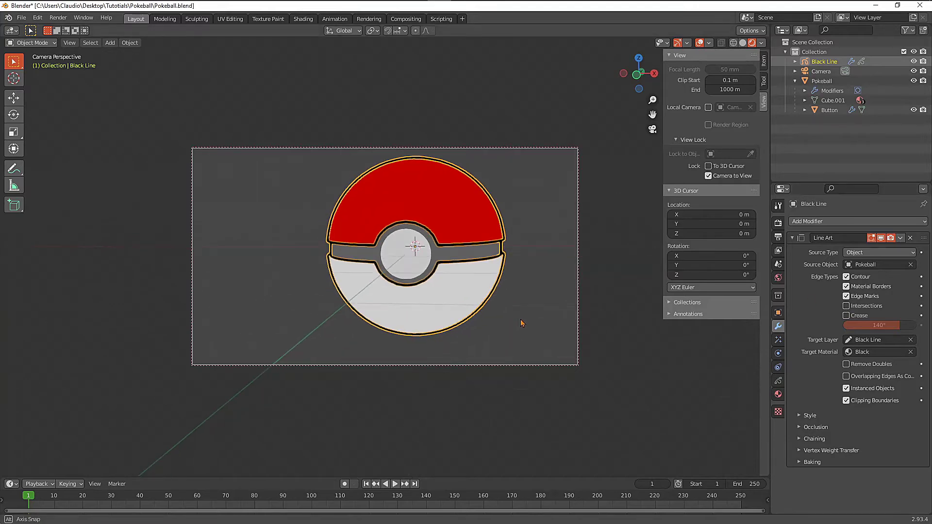
pyautogui.press('F12')
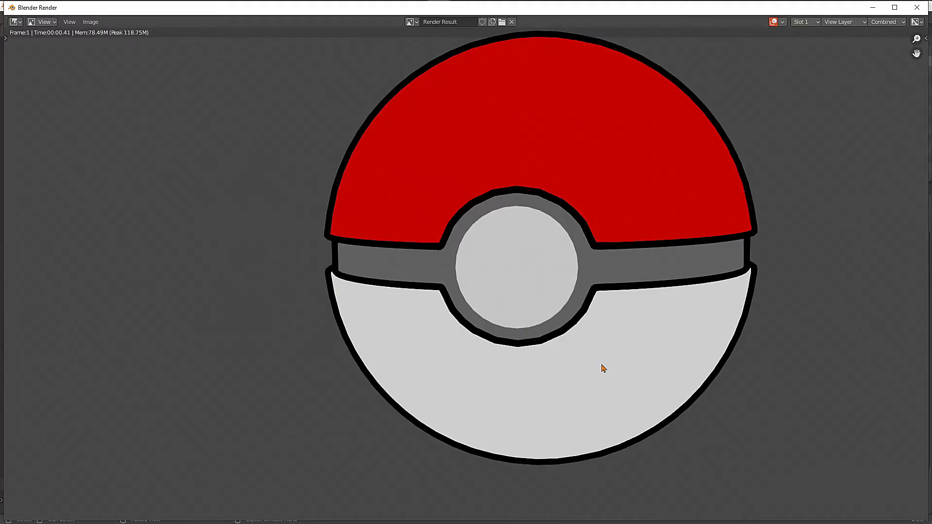
pyautogui.press('Escape')
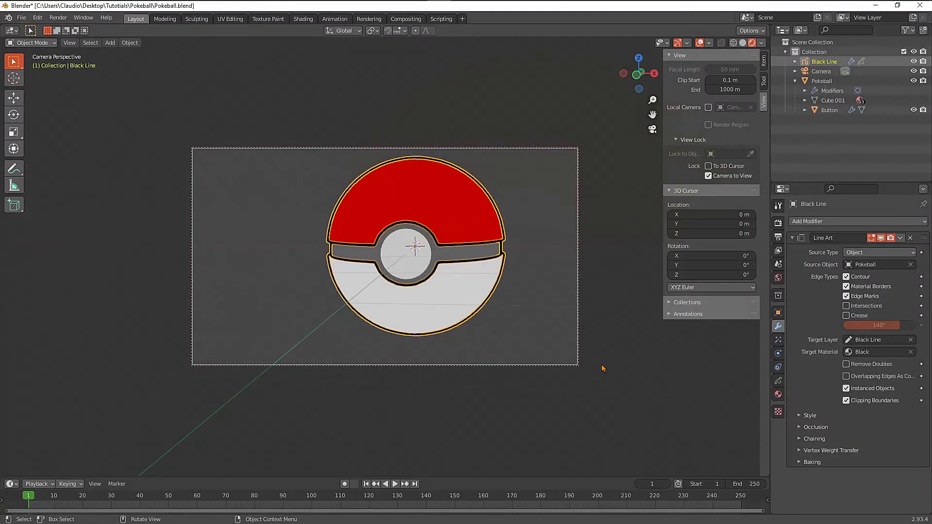
# Step: Set the Line Art thickness to 15 in the modifier's style settings
pyautogui.click(810, 416)
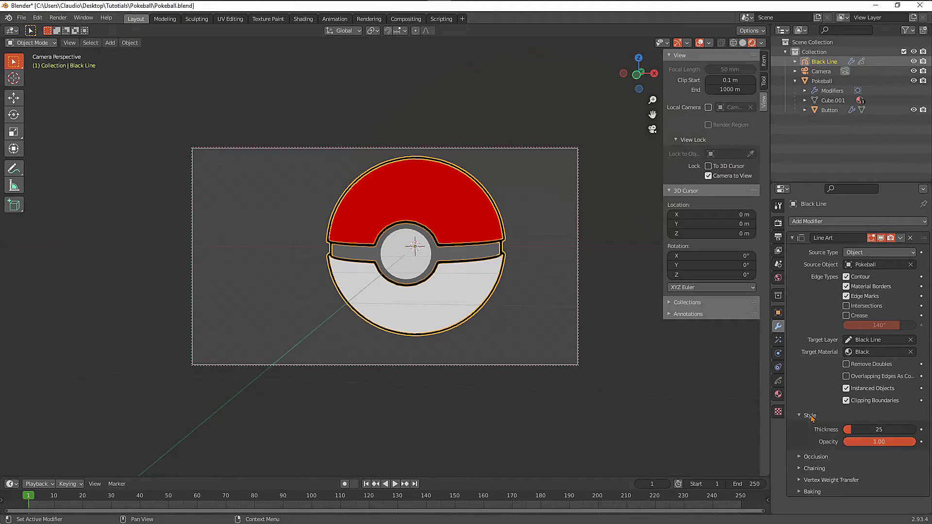
pyautogui.click(874, 428)
pyautogui.press('Return')
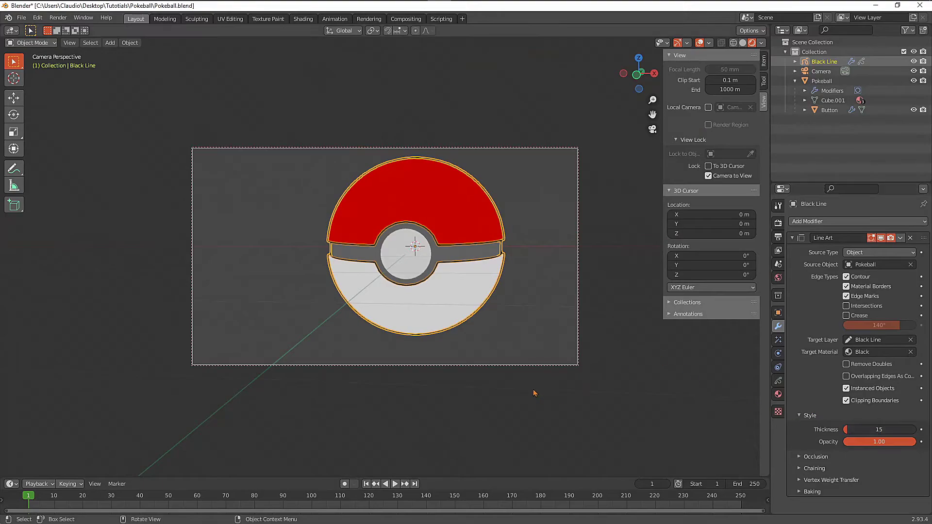
# Step: Render the frame to check the thinner outline, and turn the camera to a slightly angled view of the Pokeball
pyautogui.press('F12')
pyautogui.press('Escape')
pyautogui.moveTo(558, 387); pyautogui.dragTo(514, 347, button='middle')
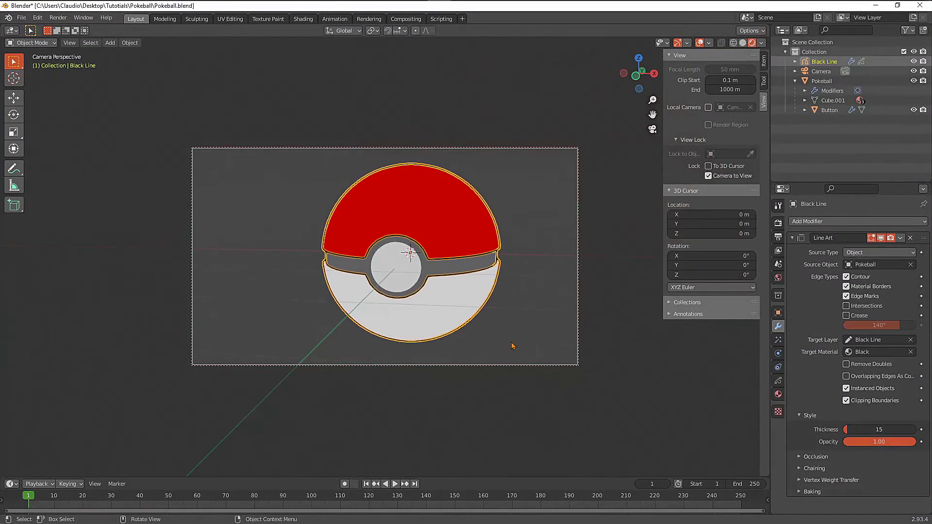
# Step: Join the Button mesh into the Pokeball object and turn the camera to inspect the combined model
pyautogui.click(417, 273)
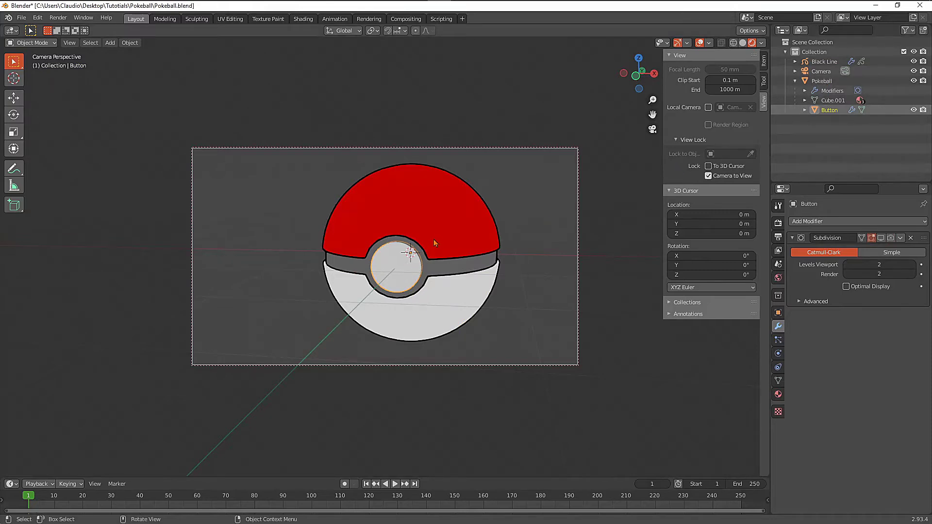
pyautogui.click(449, 214)
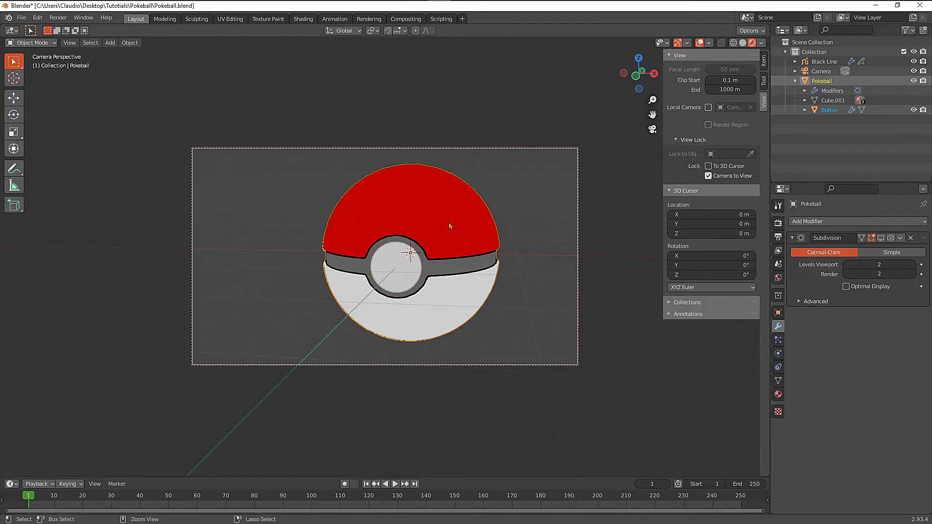
pyautogui.hotkey('ctrl', 'j')
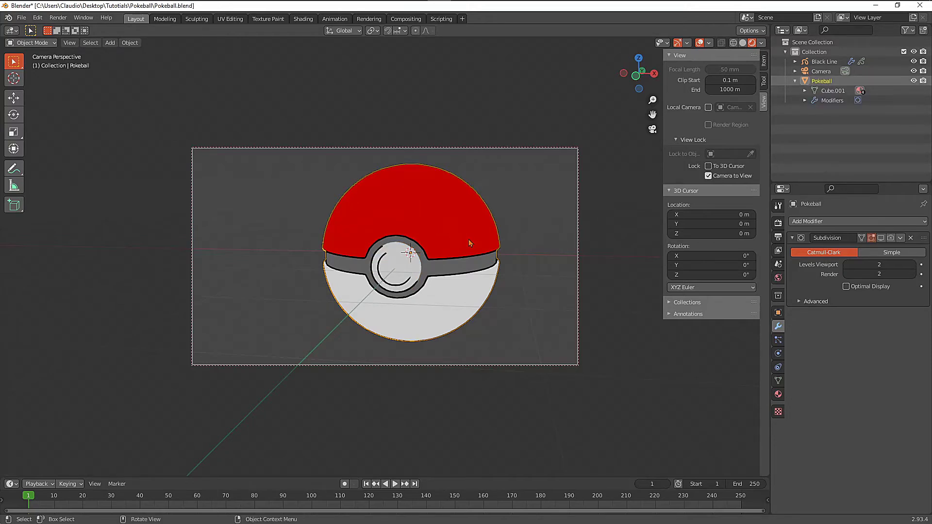
pyautogui.moveTo(469, 240); pyautogui.dragTo(472, 239, button='middle')
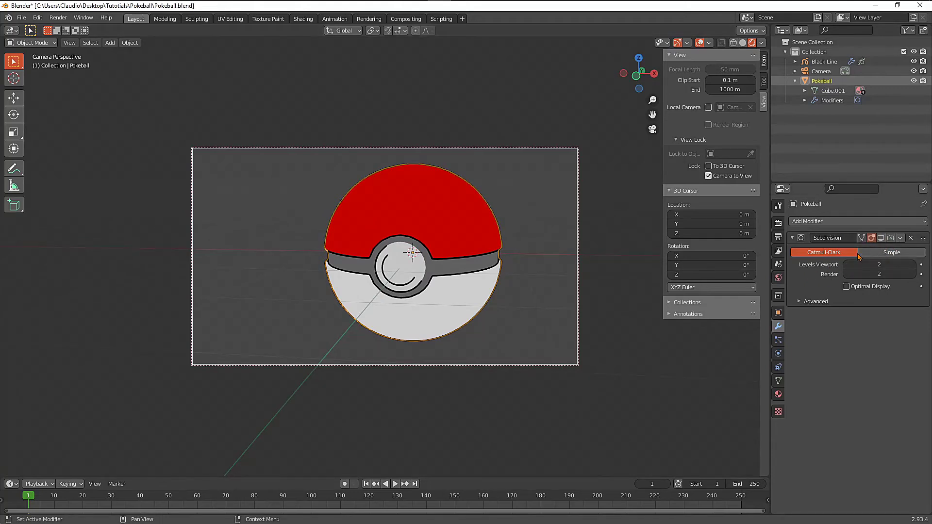
pyautogui.moveTo(475, 318); pyautogui.dragTo(494, 319, button='middle')
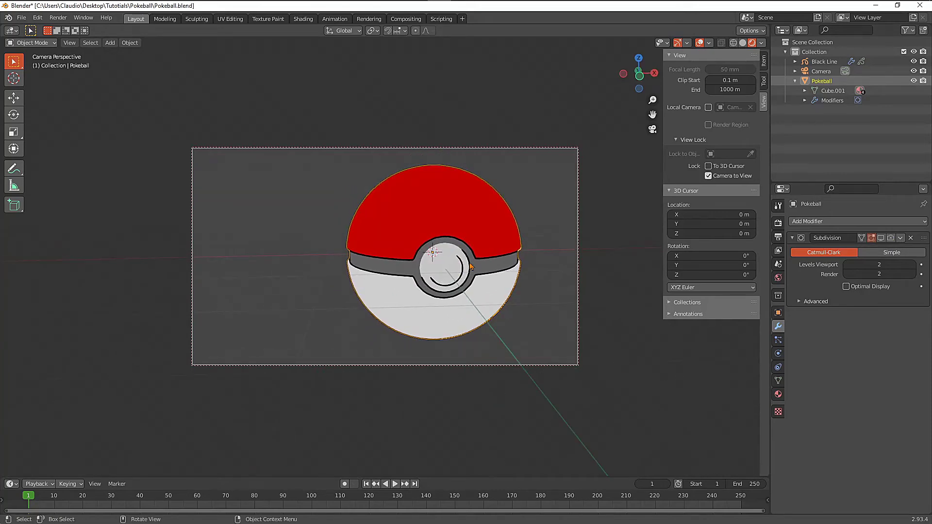
# Step: In Edit Mode, add a loop cut around the outer rim of the Pokeball's button
pyautogui.moveTo(510, 303); pyautogui.dragTo(430, 190, button='middle')
pyautogui.scroll(3, 473, 287)
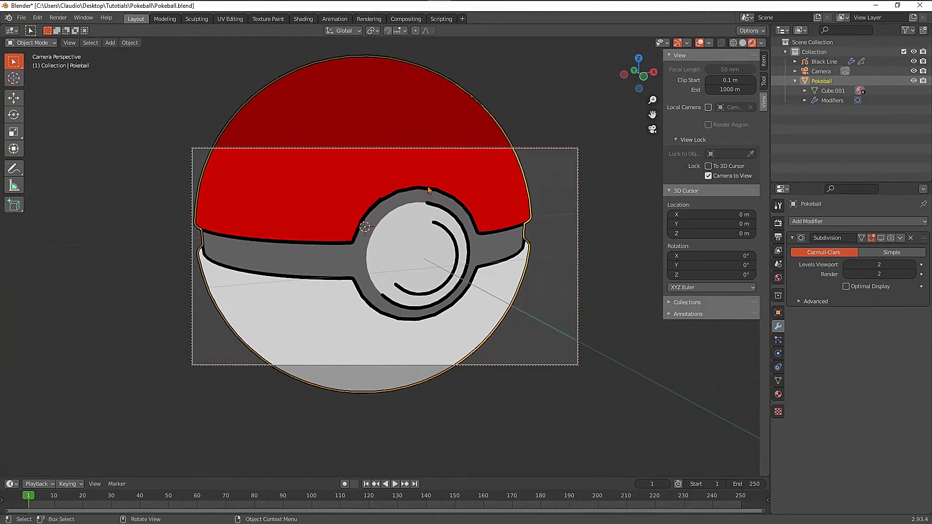
pyautogui.press('Tab')
pyautogui.scroll(6, 441, 284)
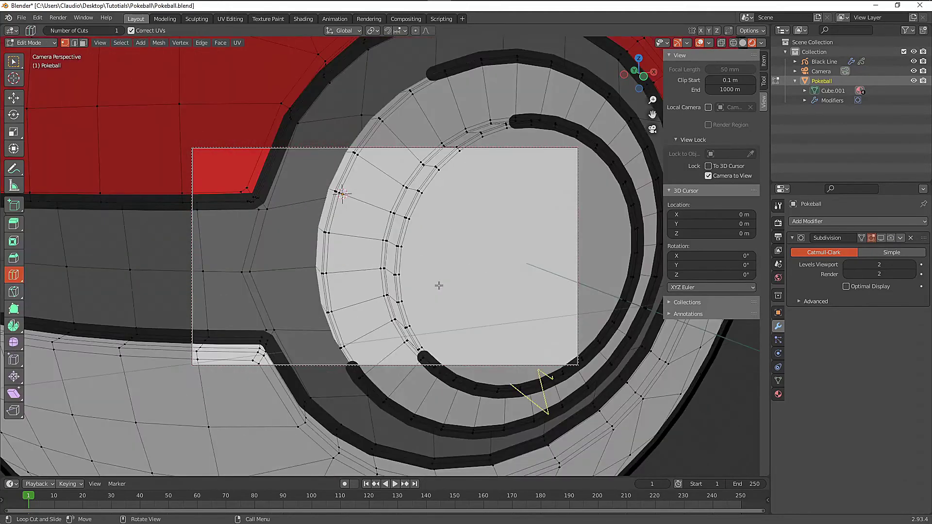
pyautogui.scroll(-1, 434, 280)
pyautogui.moveTo(325, 220); pyautogui.dragTo(463, 257, button='middle')
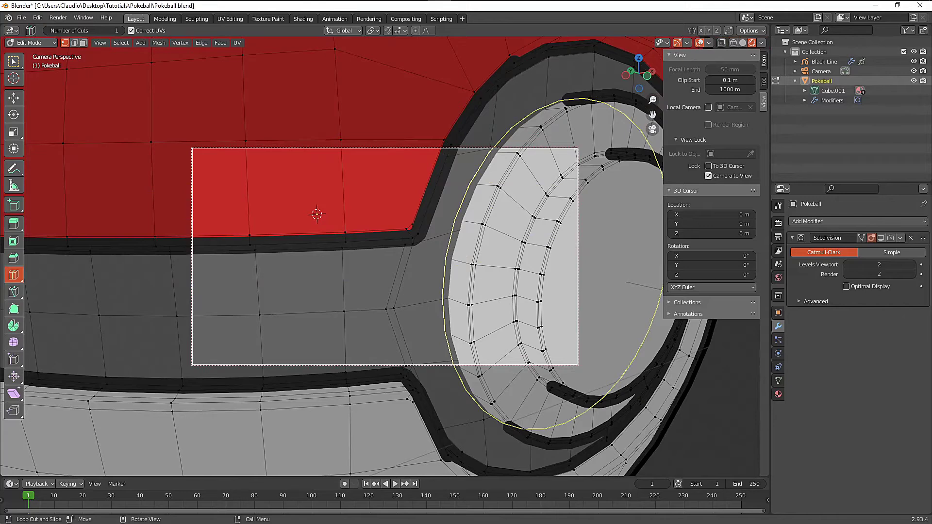
pyautogui.moveTo(463, 257); pyautogui.dragTo(469, 259)
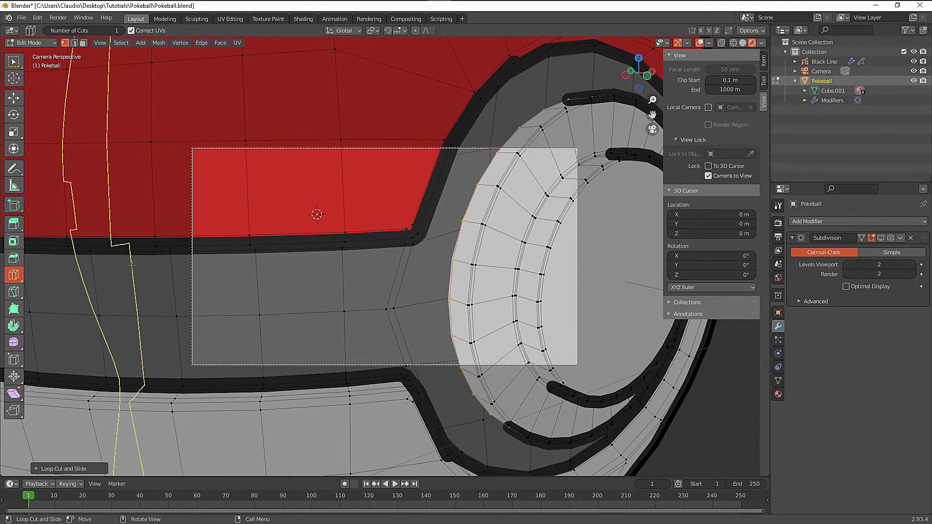
pyautogui.click(93, 273)
pyautogui.hotkey('ctrl', 'z')
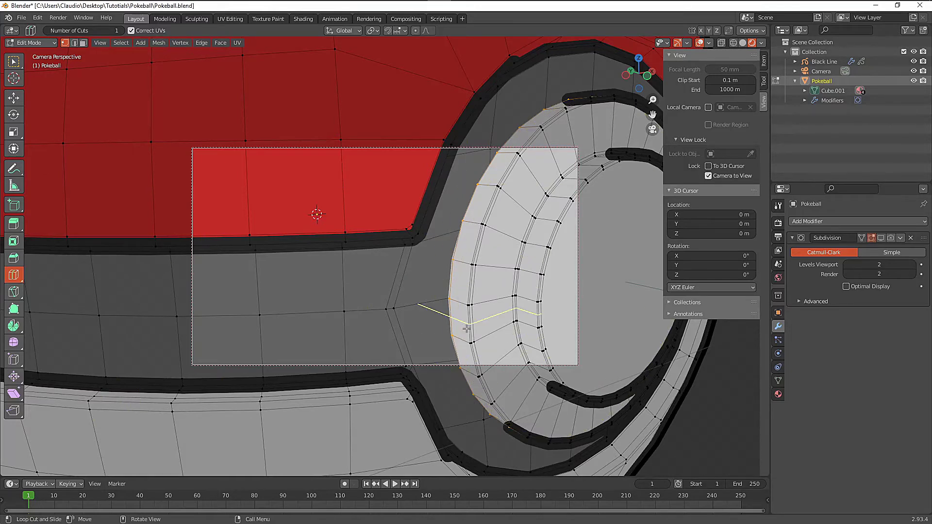
pyautogui.moveTo(462, 262); pyautogui.dragTo(474, 265)
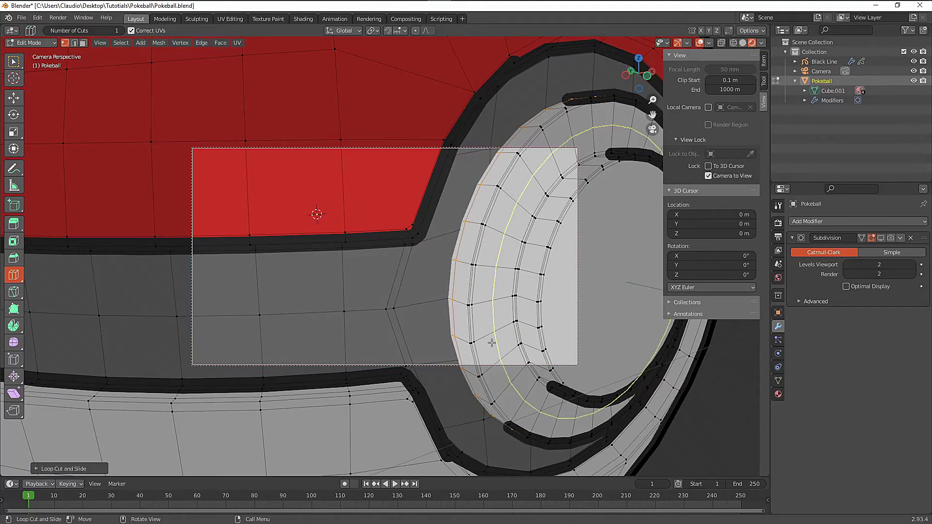
# Step: Add the button's inner circular edge loop to the selected outer loop and set the Edge Crease of both to 1
pyautogui.click(13, 64)
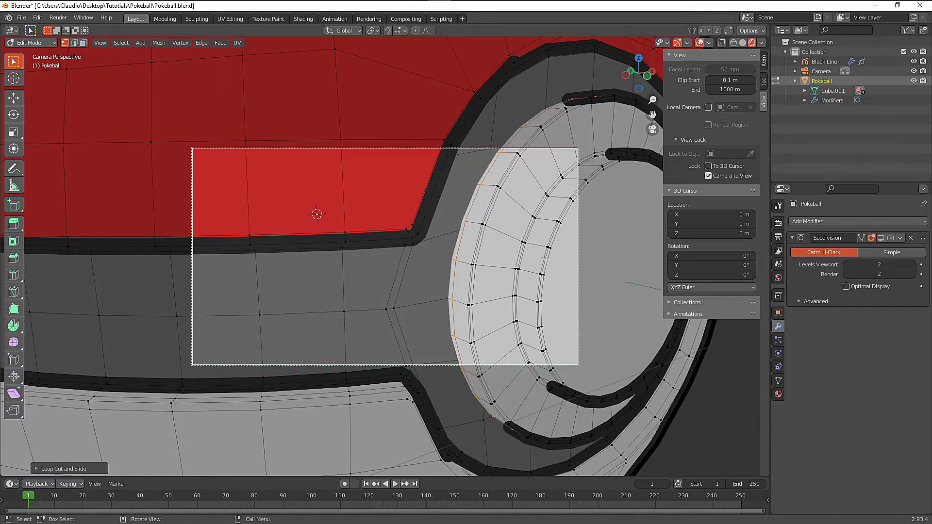
pyautogui.keyDown('alt'); pyautogui.click(545, 259); pyautogui.keyUp('alt')
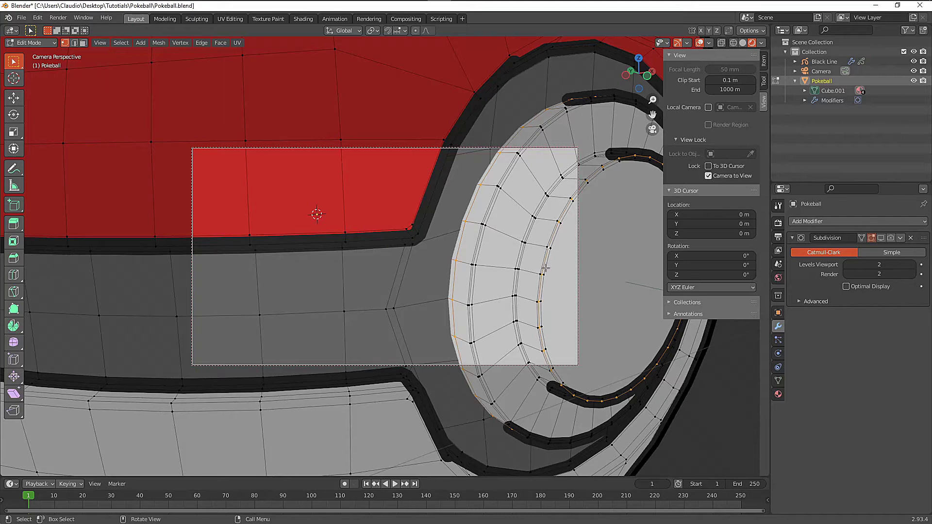
pyautogui.keyDown('alt'); pyautogui.keyDown('shift'); pyautogui.click(540, 326); pyautogui.keyUp('shift'); pyautogui.keyUp('alt')
pyautogui.click(201, 43)
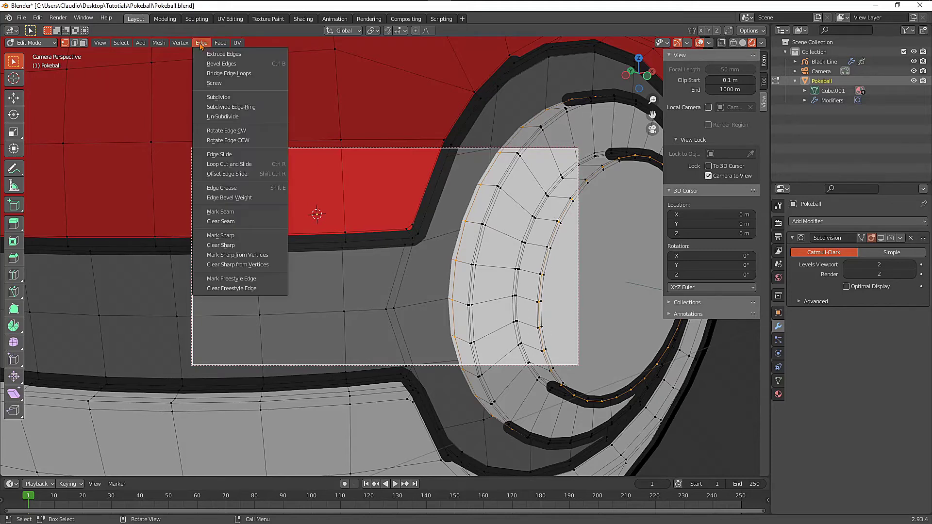
pyautogui.click(251, 189)
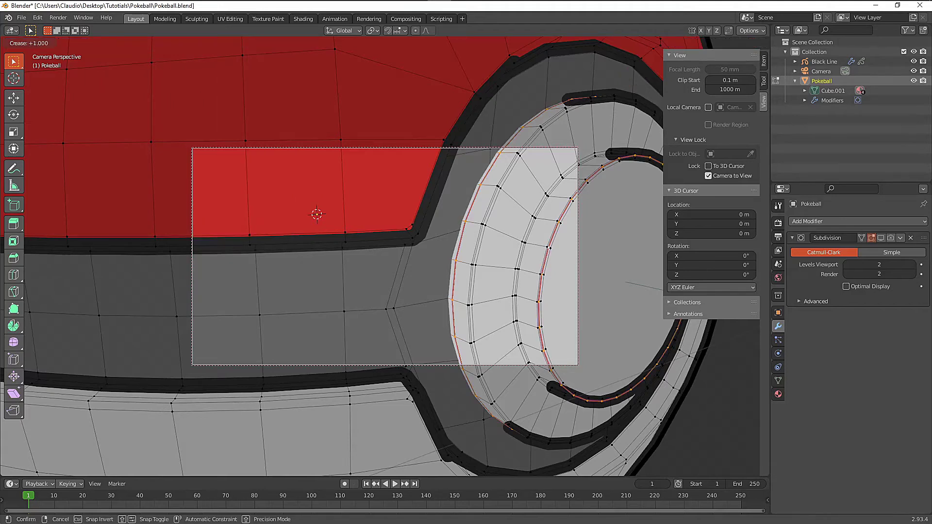
pyautogui.press('Return')
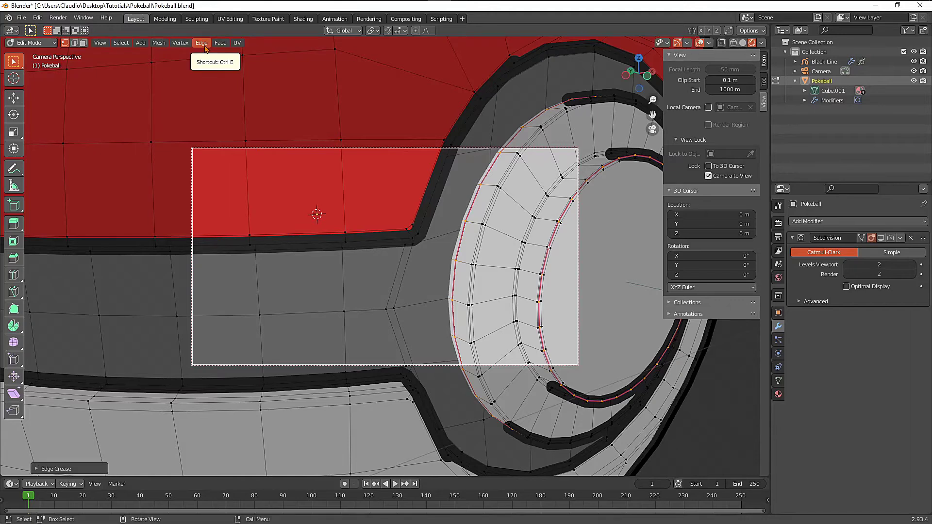
# Step: Mark the two selected button loops as Freestyle edges and return to Object Mode
pyautogui.click(204, 46)
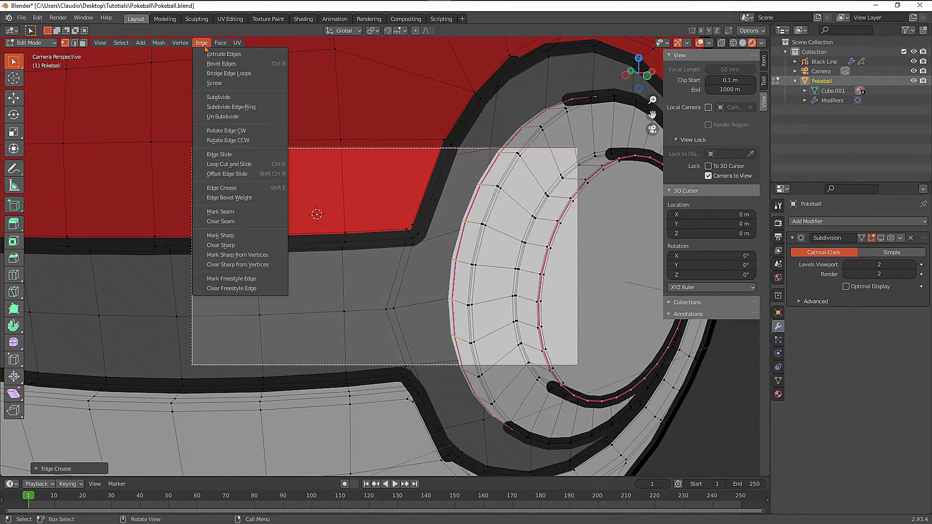
pyautogui.click(264, 279)
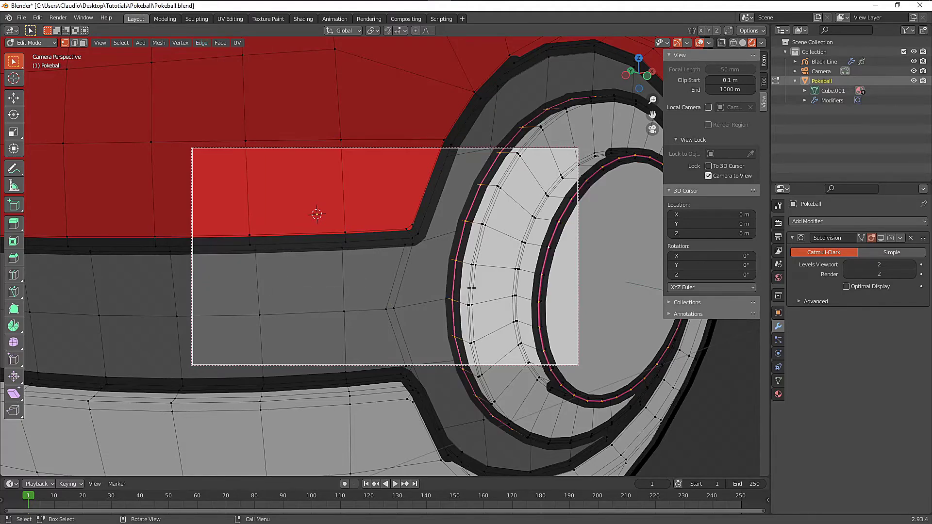
pyautogui.scroll(-5, 471, 287)
pyautogui.scroll(-1, 458, 285)
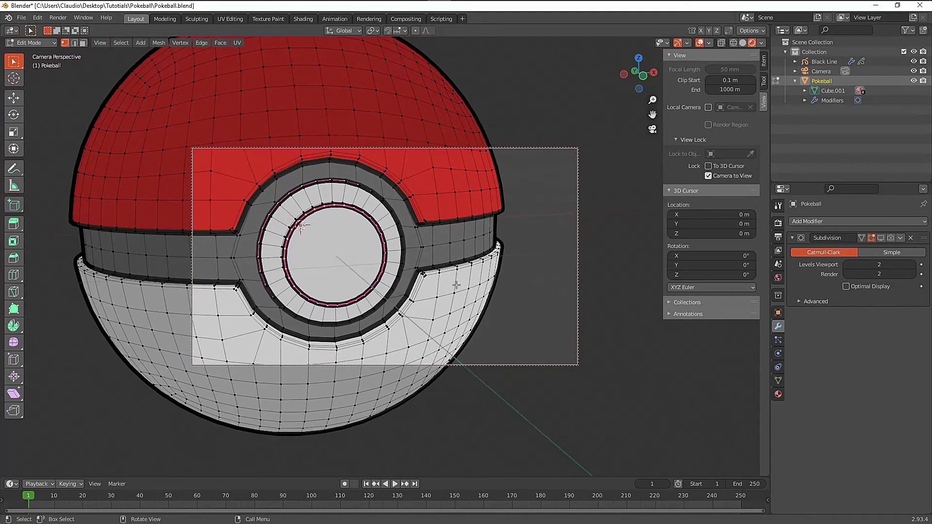
pyautogui.press('Tab')
pyautogui.scroll(-4, 437, 291)
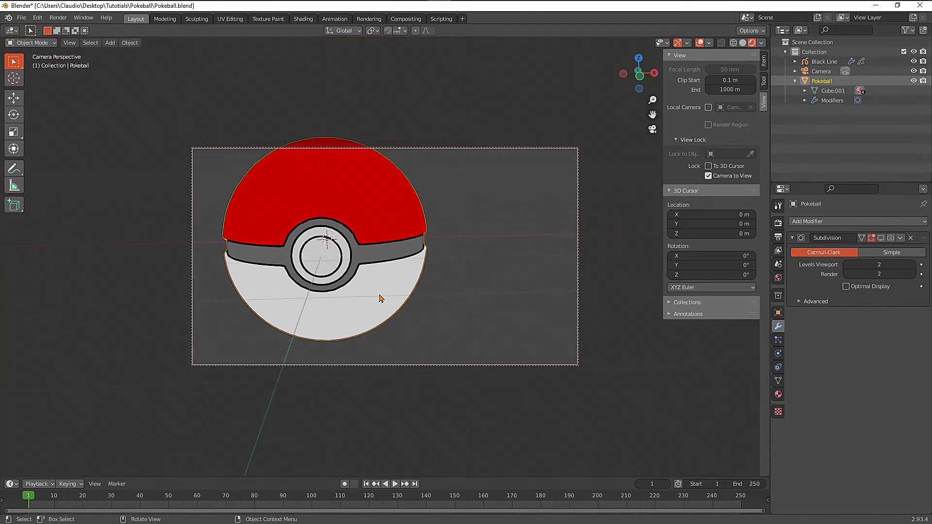
# Step: Point the camera at the Pokeball's front and render the frame before and after enabling its Subdivision modifier for viewport and render
pyautogui.moveTo(380, 298); pyautogui.dragTo(405, 282, button='middle')
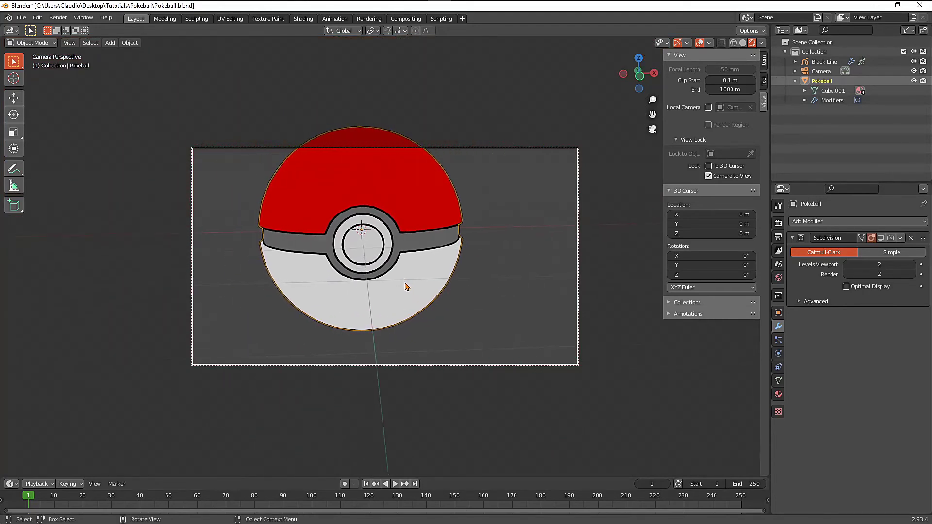
pyautogui.press('F12')
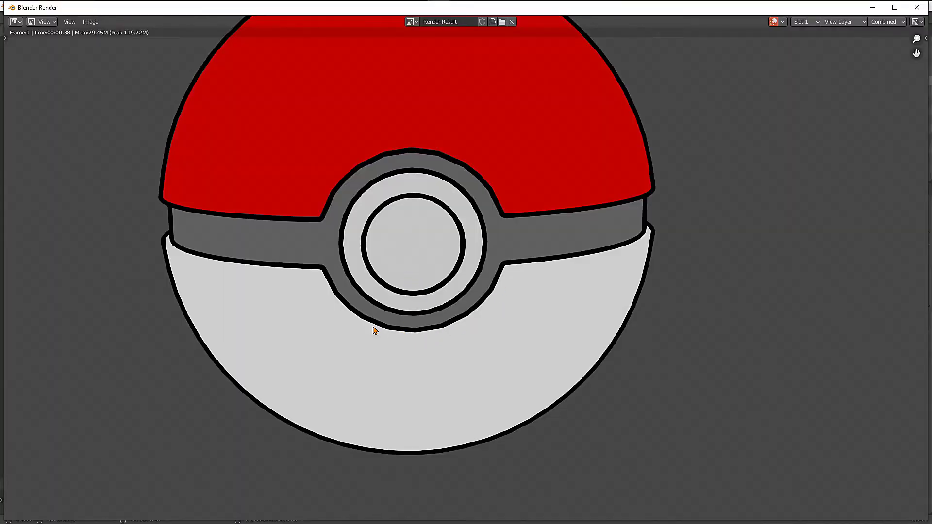
pyautogui.press('Escape')
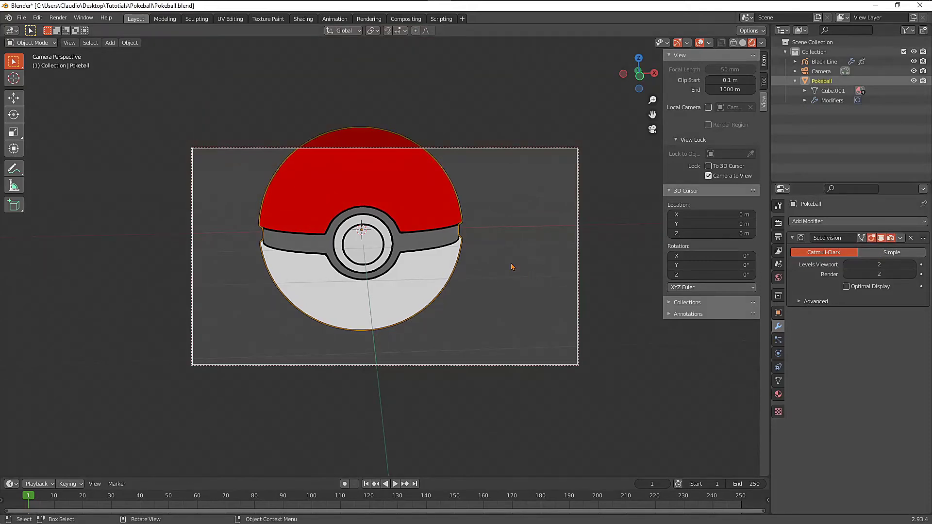
pyautogui.press('F12')
pyautogui.scroll(-3, 529, 274)
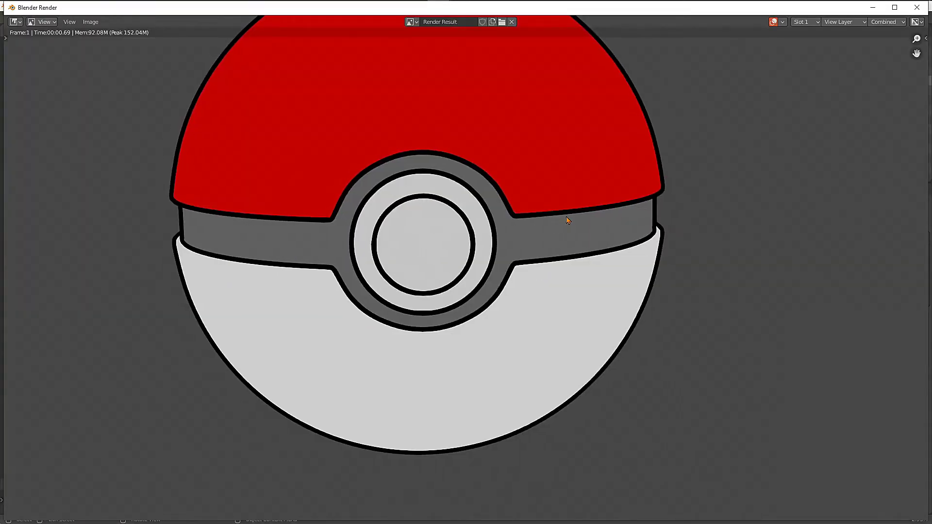
pyautogui.press('Escape')
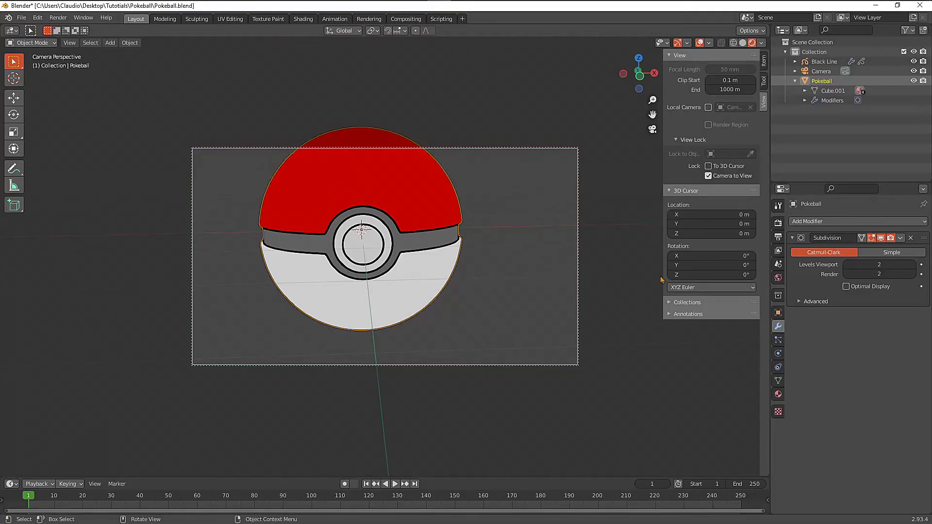
# Step: Change the World's viewport color to a medium blue with value 0.376 and render the frame
pyautogui.click(778, 278)
pyautogui.click(849, 252)
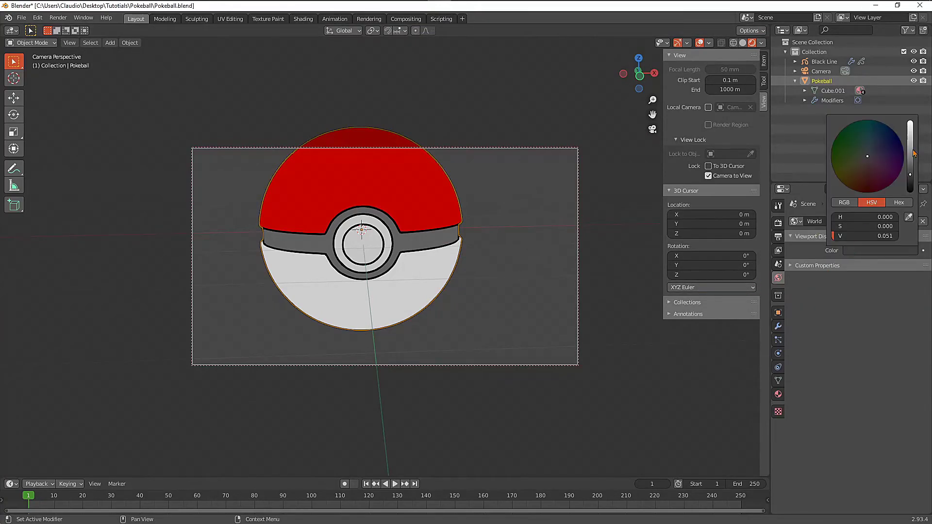
pyautogui.moveTo(914, 154); pyautogui.dragTo(910, 146)
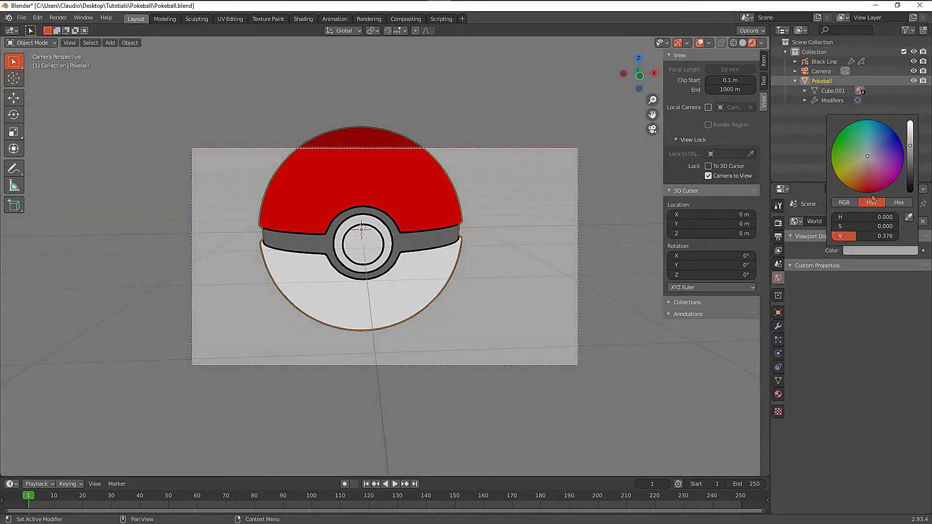
pyautogui.click(876, 135)
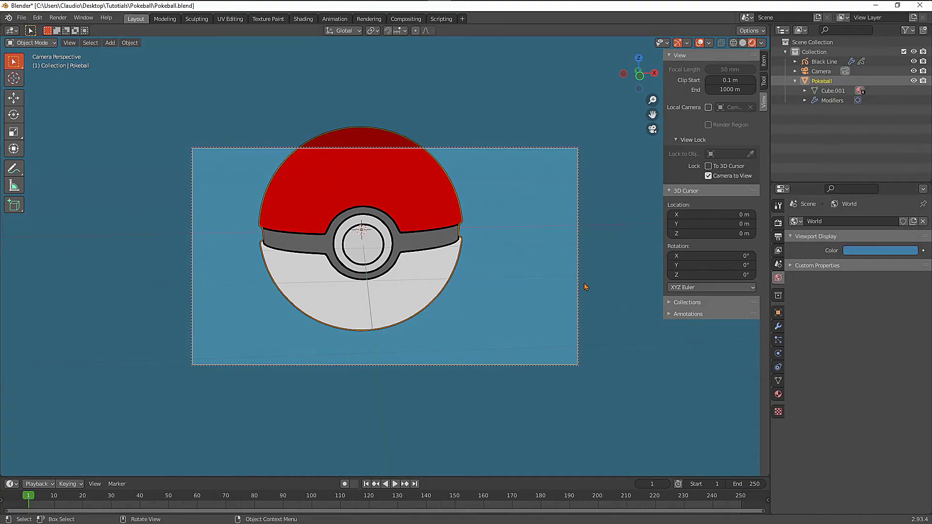
pyautogui.press('F12')
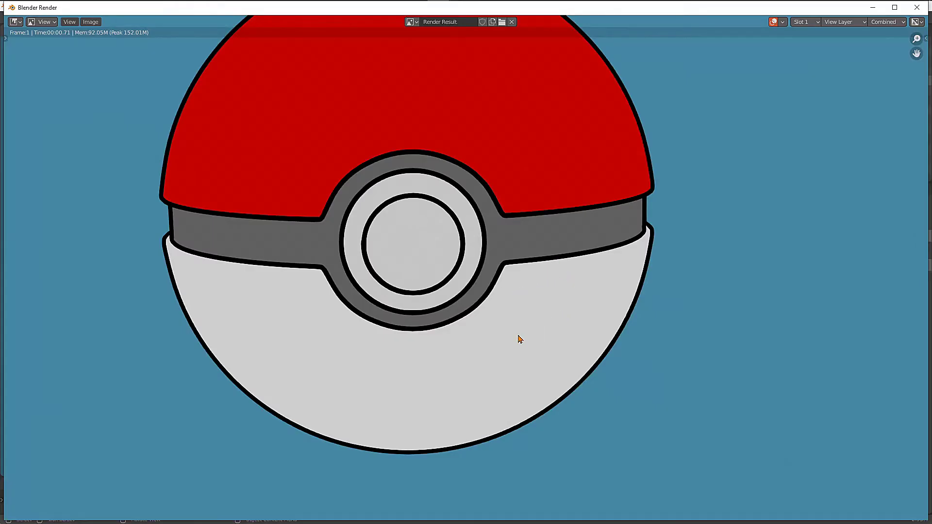
pyautogui.press('Escape')
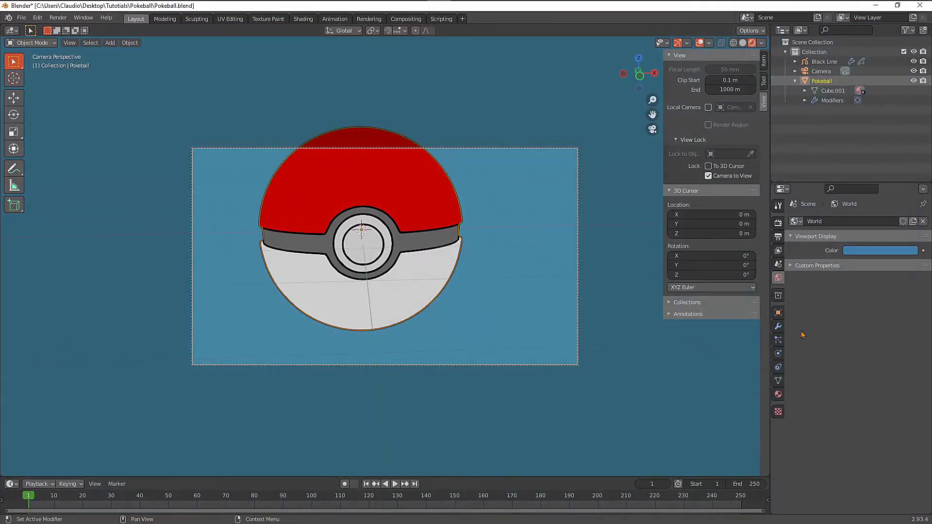
# Step: Set the Color Management View Transform to Standard in the render settings
pyautogui.click(778, 223)
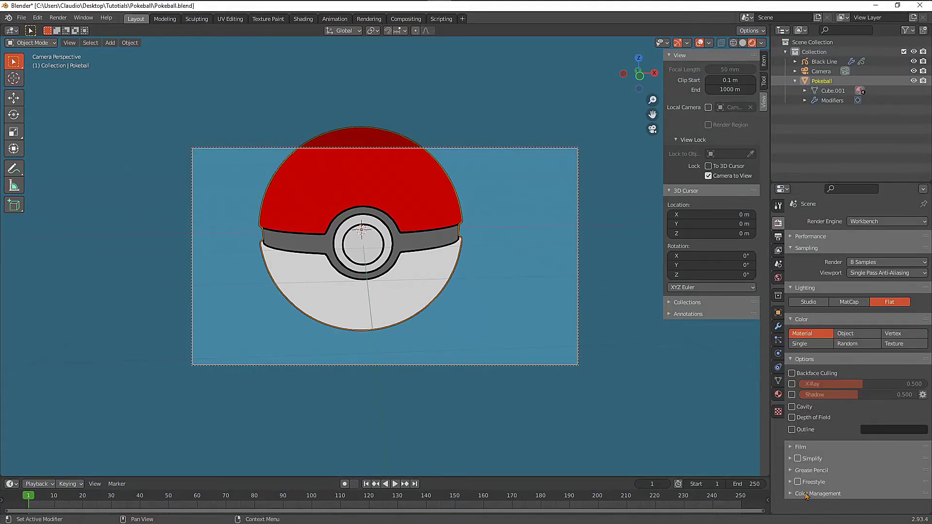
pyautogui.click(805, 494)
pyautogui.scroll(-4, 842, 461)
pyautogui.click(883, 447)
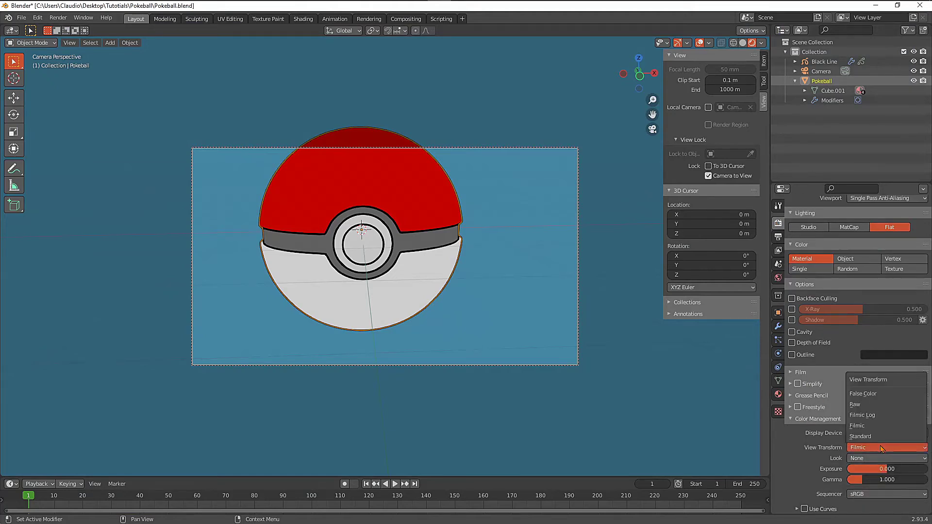
pyautogui.click(876, 437)
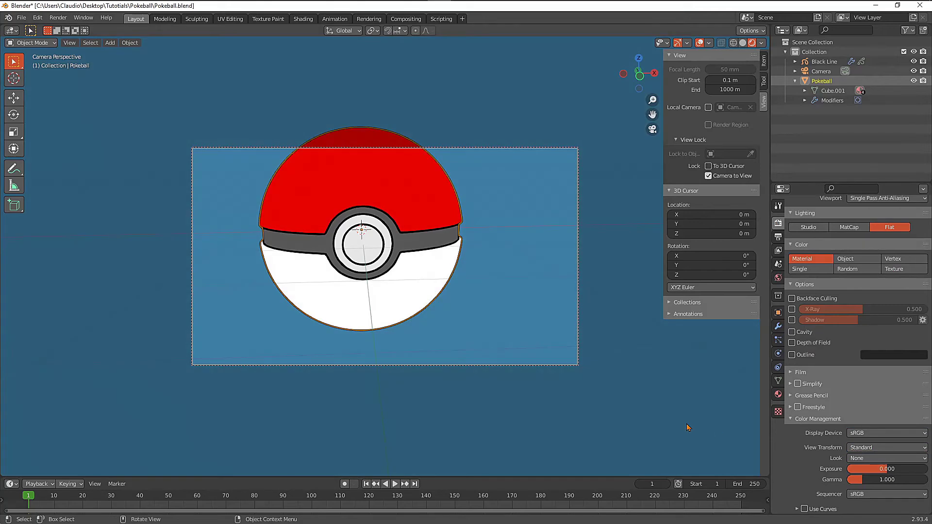
# Step: Switch the View Transform to Filmic to compare the colors, and return it to Standard
pyautogui.click(865, 447)
pyautogui.click(868, 425)
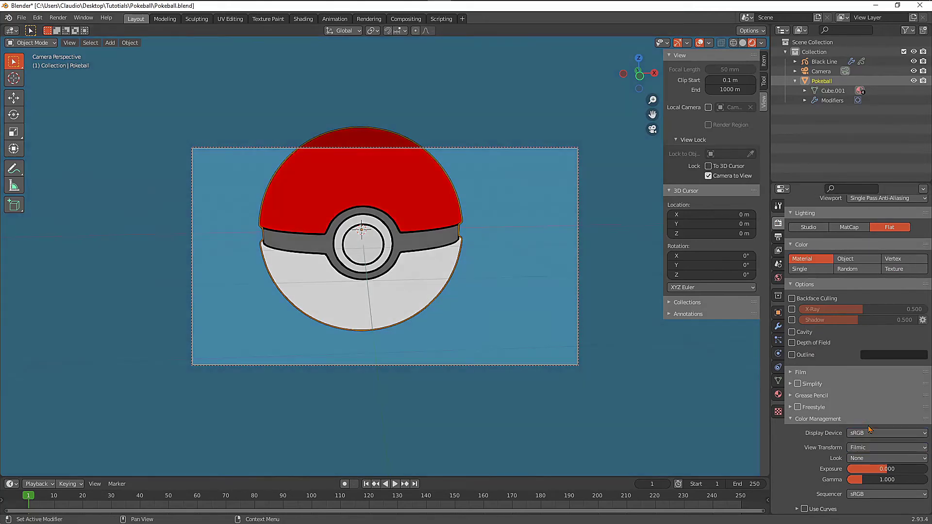
pyautogui.click(869, 458)
pyautogui.click(865, 447)
pyautogui.click(862, 436)
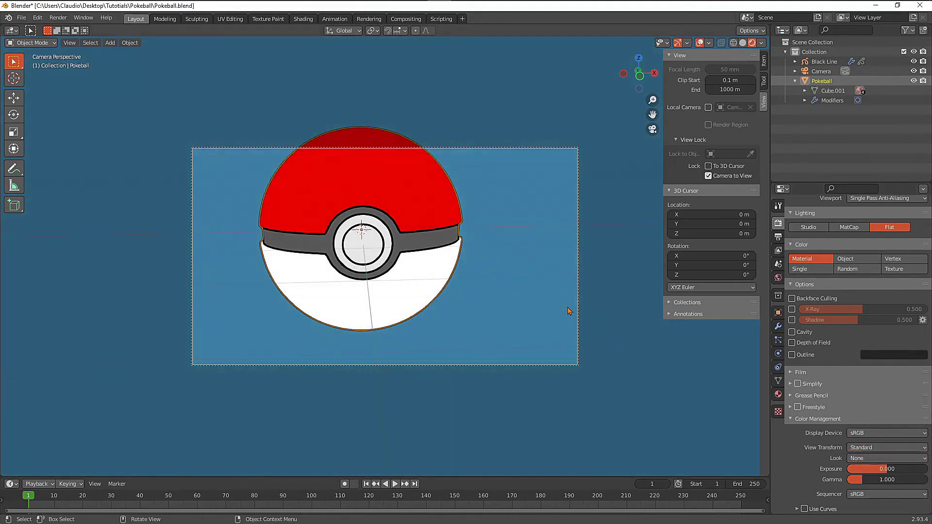
# Step: Reframe the camera so the whole Pokeball fits inside the frame with some margin around it
pyautogui.click(553, 302)
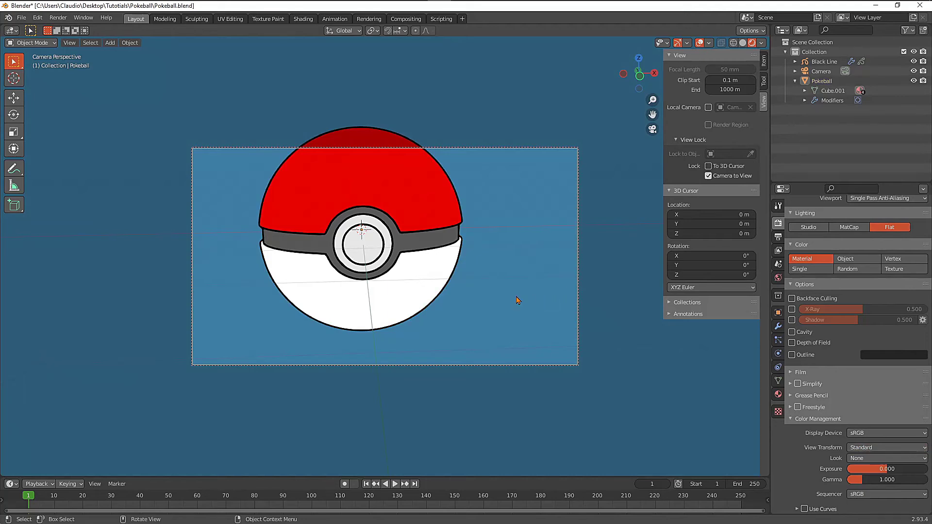
pyautogui.moveTo(503, 258)
pyautogui.keyDown('shift'); pyautogui.mouseDown(button='middle')
pyautogui.moveTo(519, 289)
pyautogui.moveTo(512, 272)
pyautogui.mouseUp(button='middle'); pyautogui.keyUp('shift')
pyautogui.scroll(-1, 496, 268)
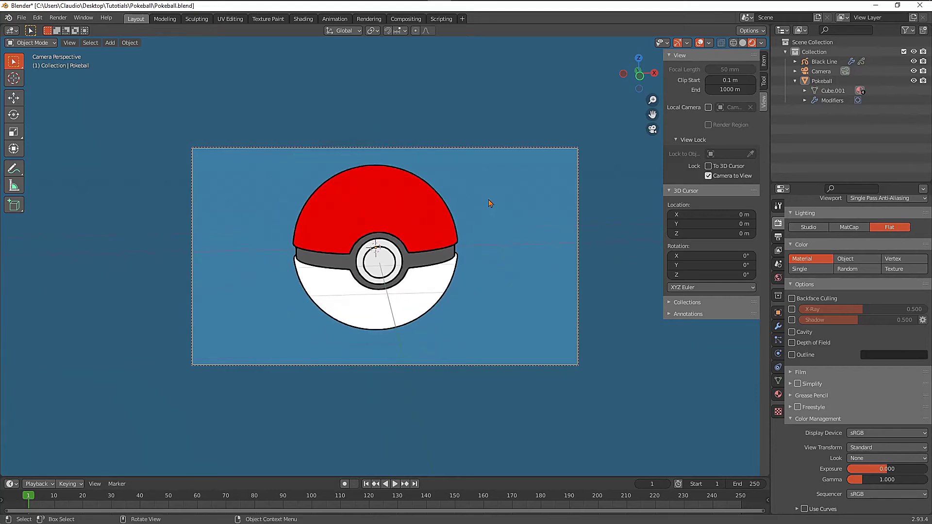
# Step: Duplicate the Black Line object in place and rename the copy White Line
pyautogui.click(824, 62)
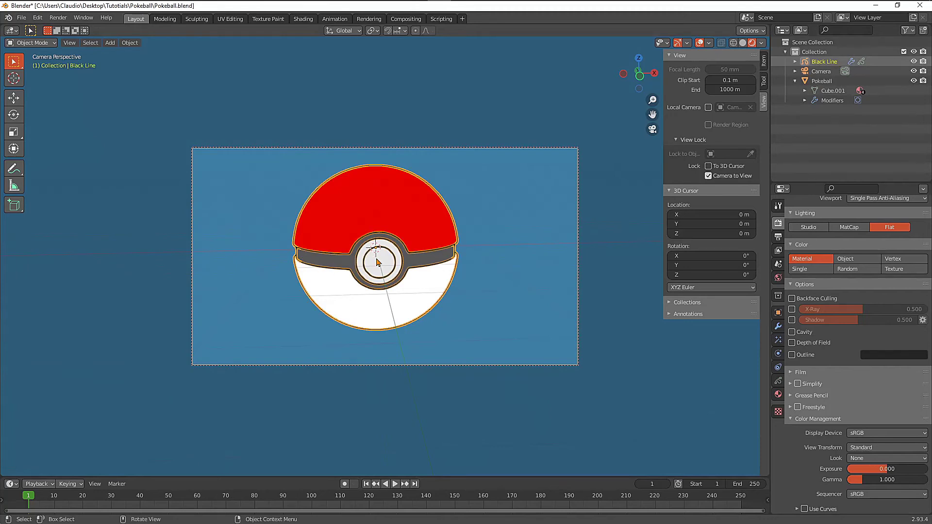
pyautogui.hotkey('shift', 'd')
pyautogui.rightClick(423, 265)
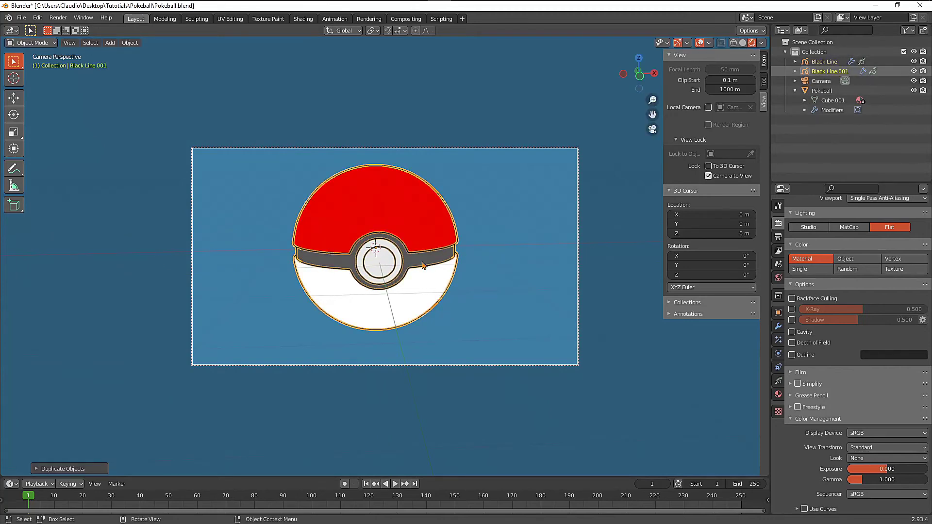
pyautogui.press('F2')
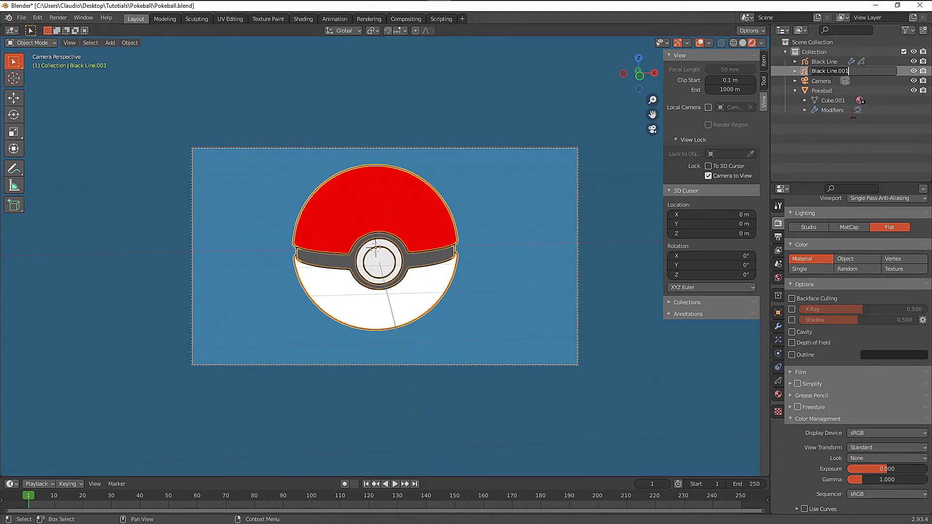
pyautogui.write('White Line')
pyautogui.press('Return')
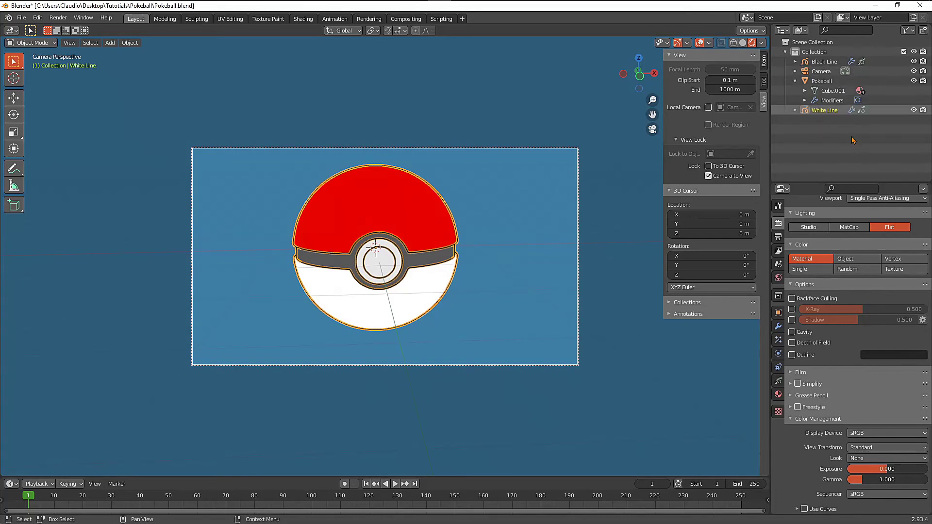
# Step: Add a new material to White Line, set its stroke base color to white and name it White
pyautogui.click(778, 326)
pyautogui.click(778, 394)
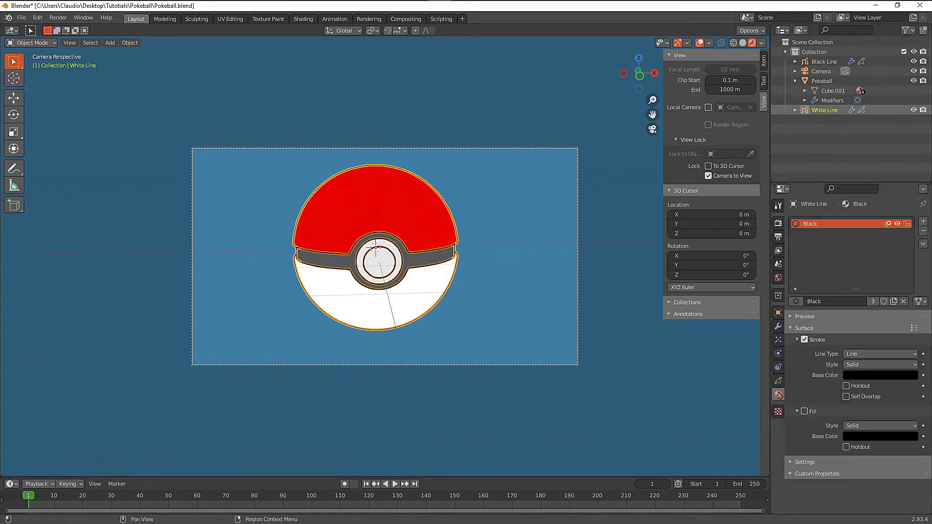
pyautogui.click(922, 222)
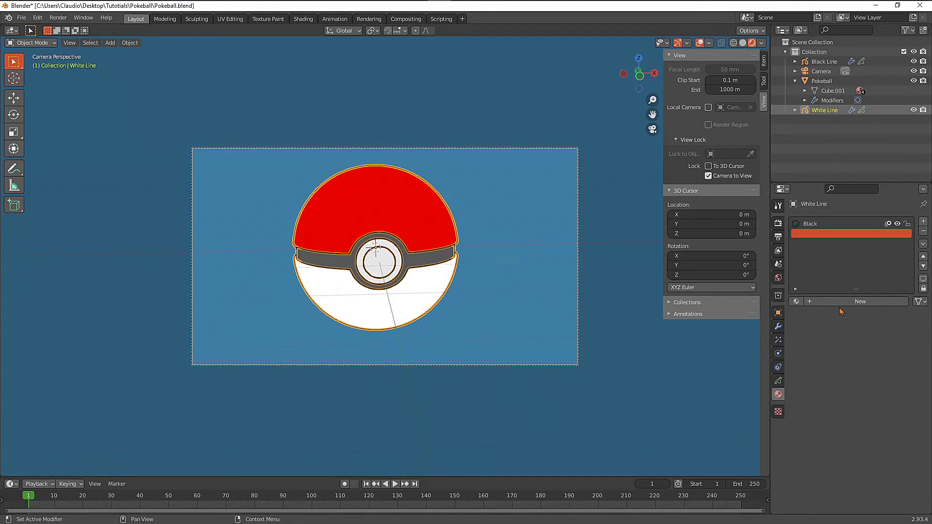
pyautogui.click(835, 303)
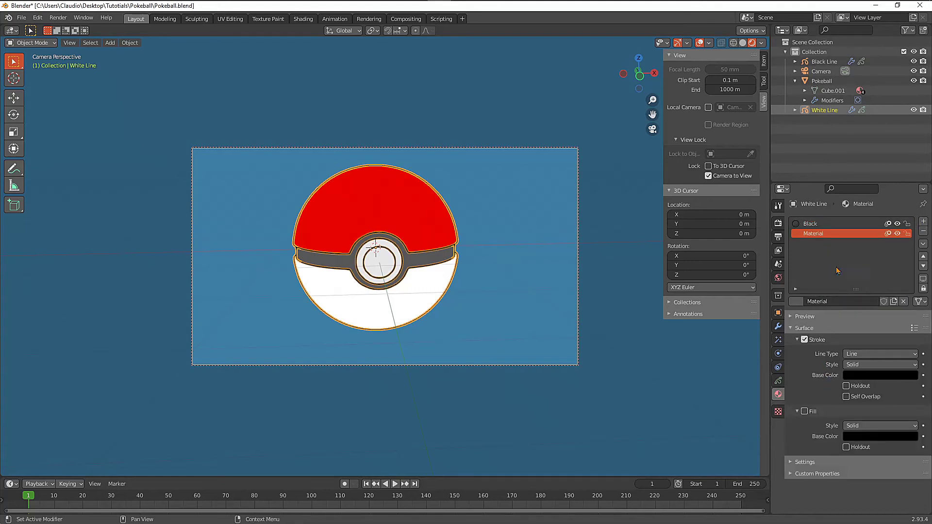
pyautogui.click(858, 375)
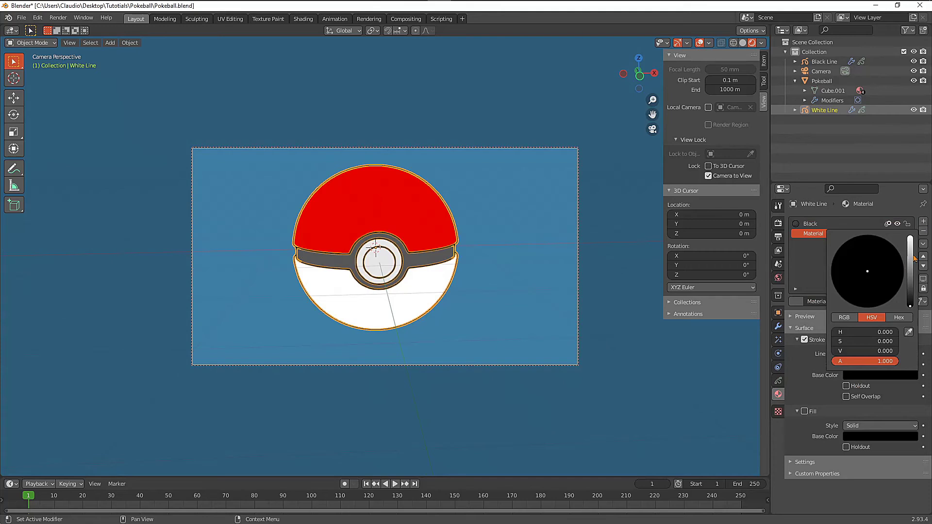
pyautogui.moveTo(909, 264); pyautogui.dragTo(910, 242)
pyautogui.doubleClick(825, 234)
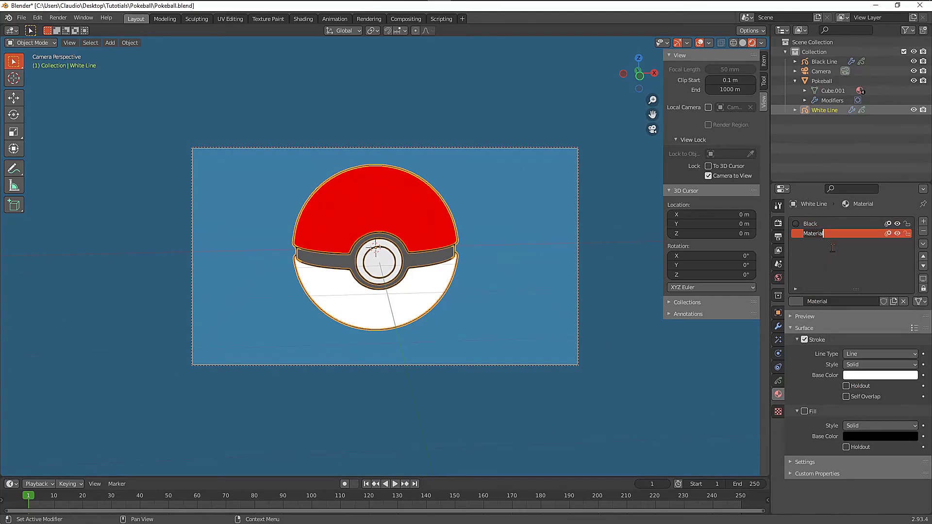
pyautogui.write('White')
pyautogui.press('Return')
# Step: Remove the Black material slot from White Line and render the frame to check the lines
pyautogui.click(825, 224)
pyautogui.click(923, 232)
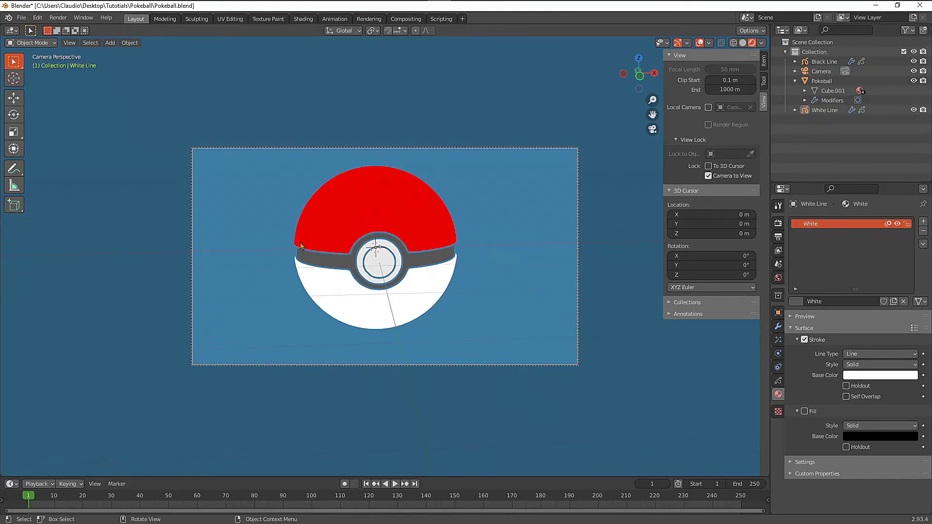
pyautogui.press('F12')
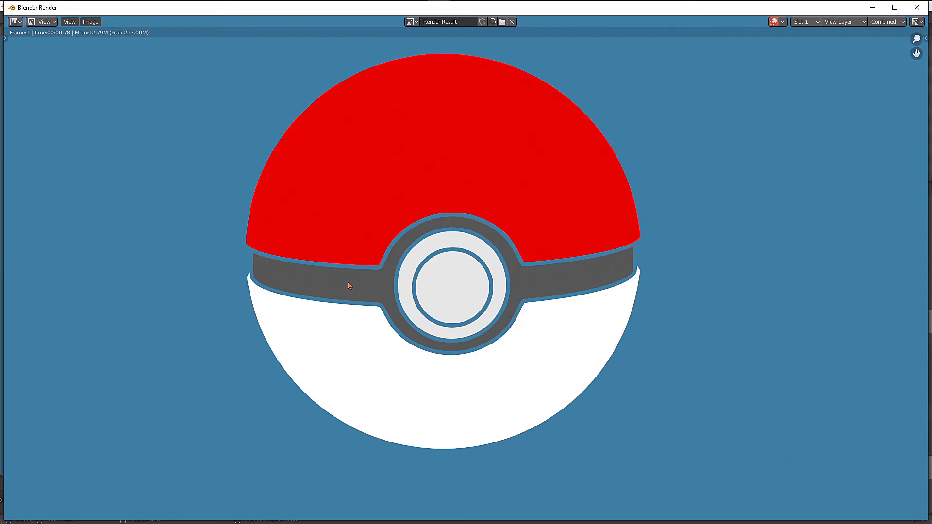
pyautogui.press('Escape')
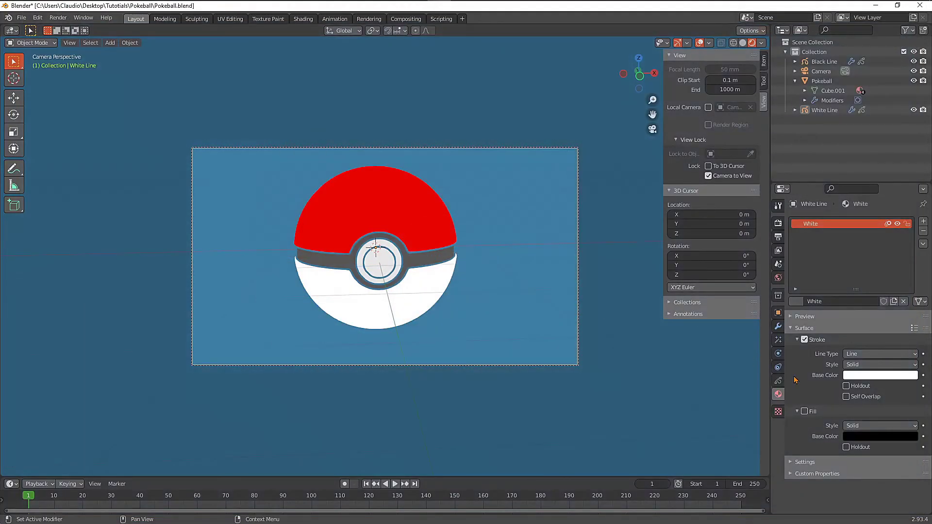
# Step: Set White Line's Line Art target material to White and disable Use Lights on its grease pencil layer
pyautogui.click(778, 326)
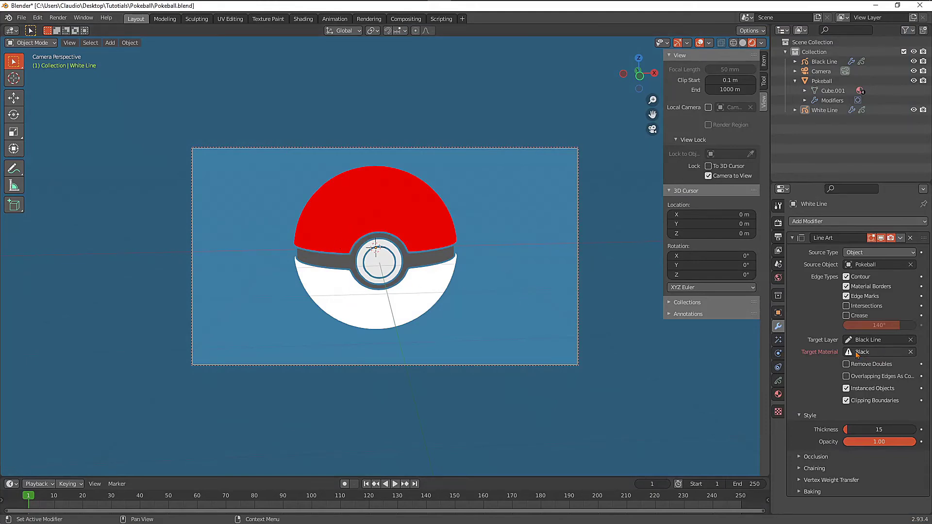
pyautogui.click(878, 355)
pyautogui.click(856, 376)
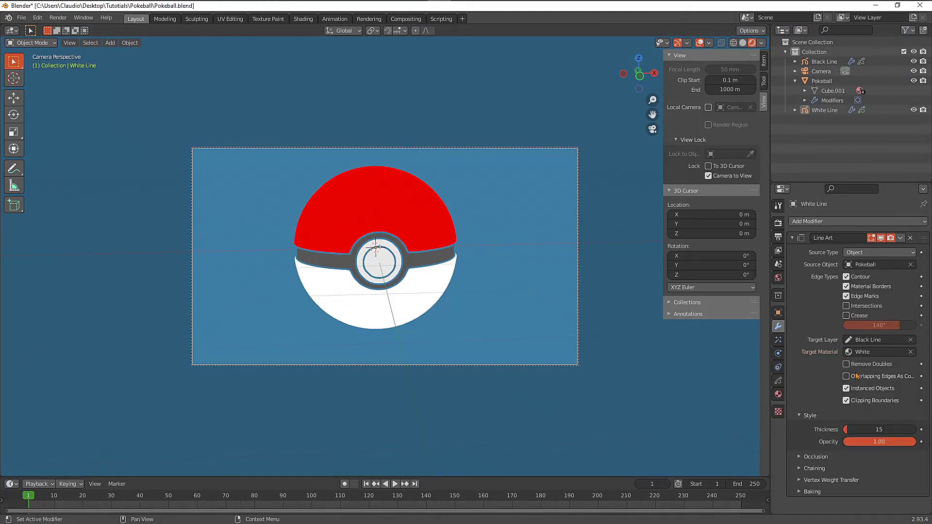
pyautogui.click(778, 381)
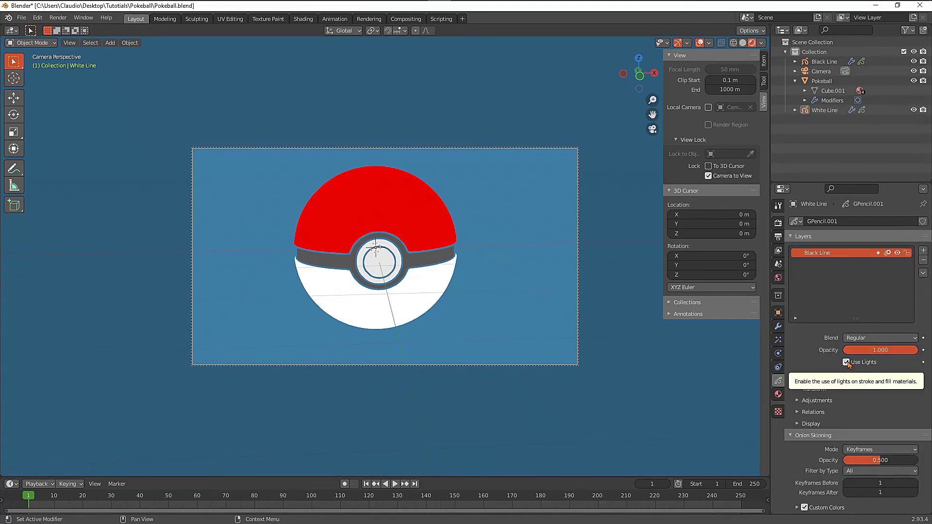
pyautogui.click(846, 362)
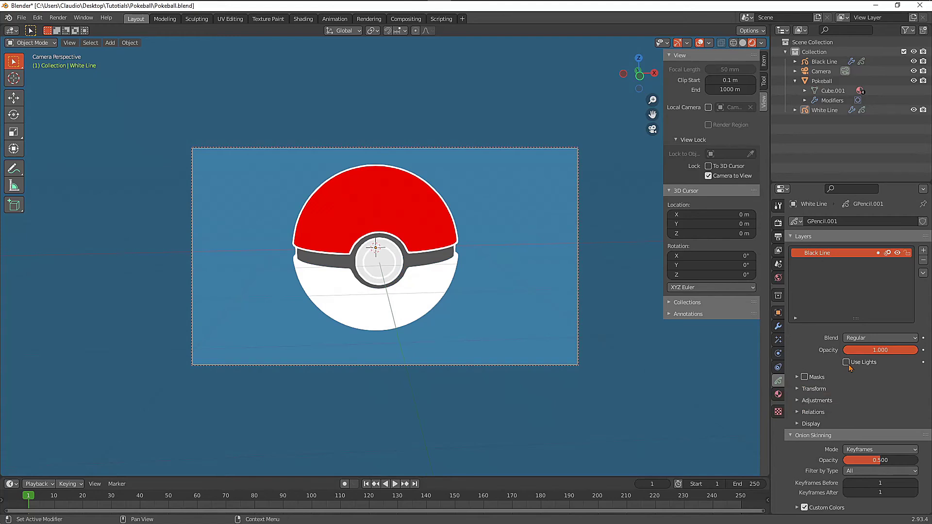
# Step: Set White Line's Line Art thickness to 30 and disable the Edge Marks and Material Borders edge types
pyautogui.click(778, 327)
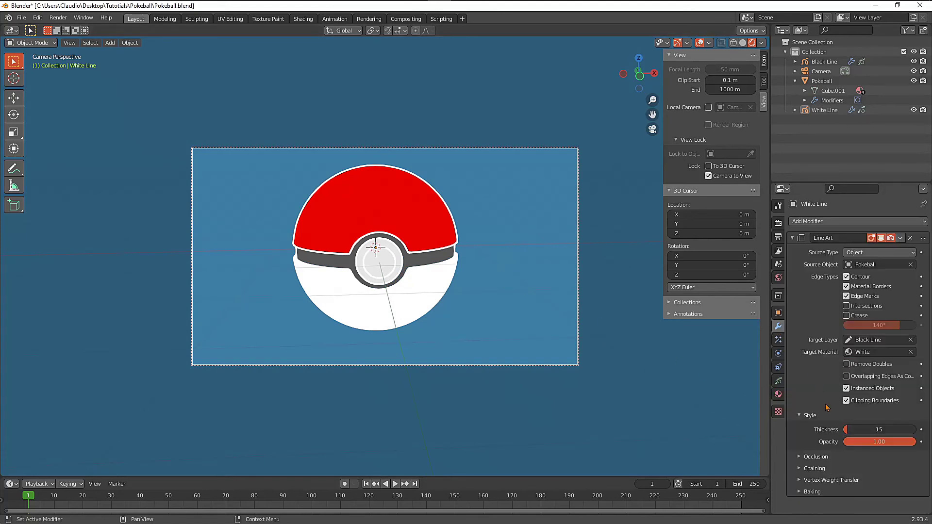
pyautogui.click(852, 430)
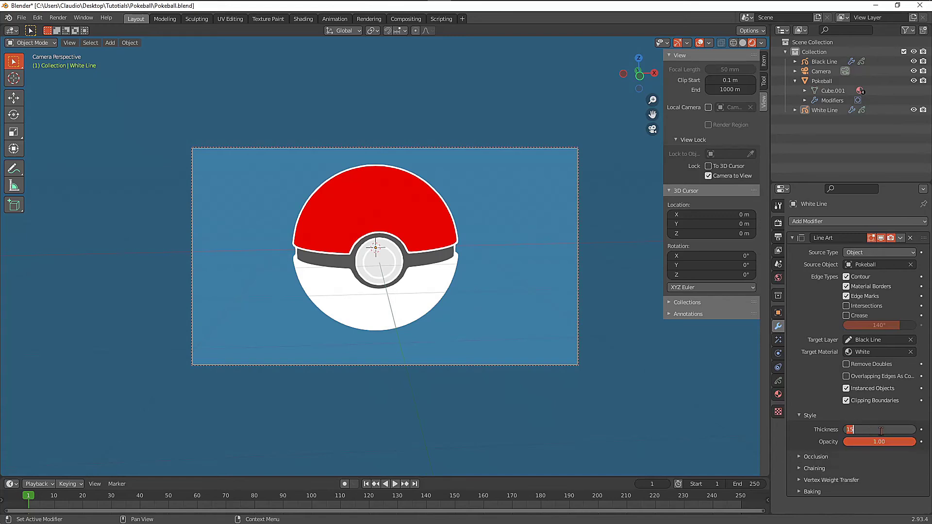
pyautogui.write('30')
pyautogui.press('Return')
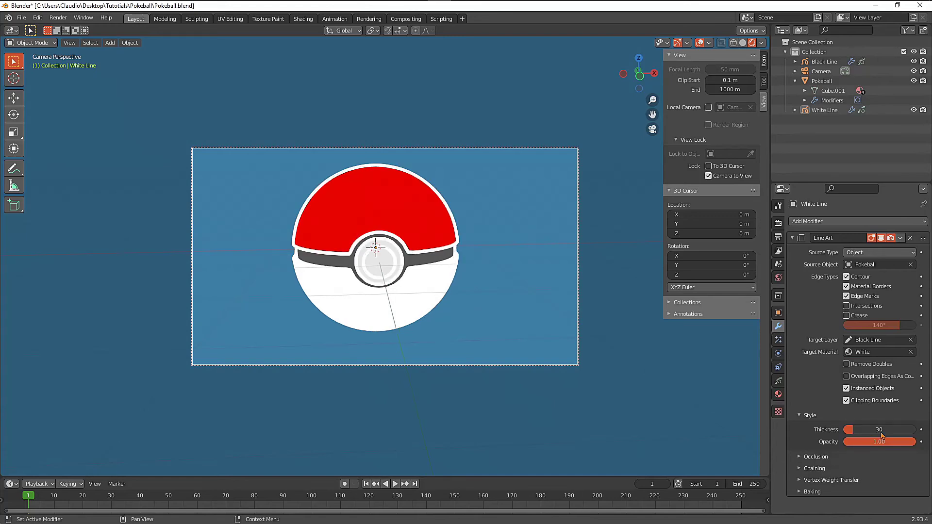
pyautogui.click(846, 297)
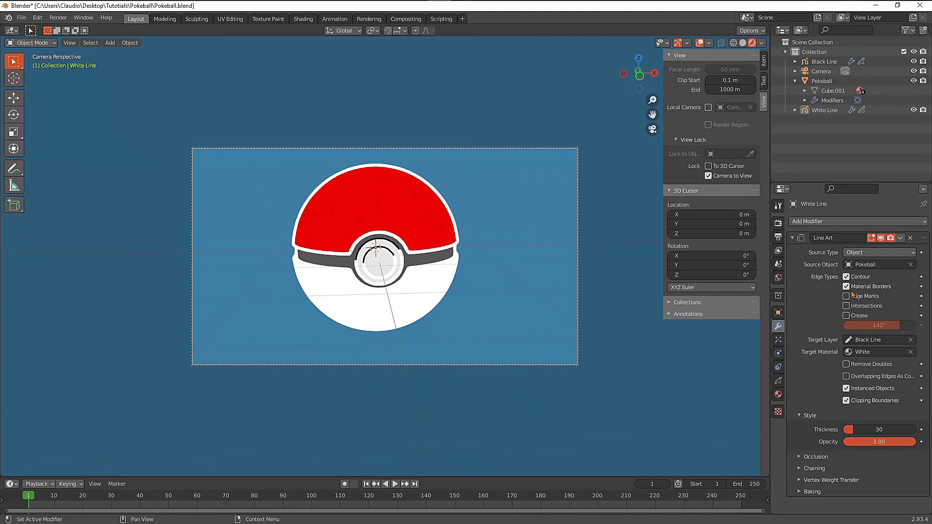
pyautogui.click(847, 287)
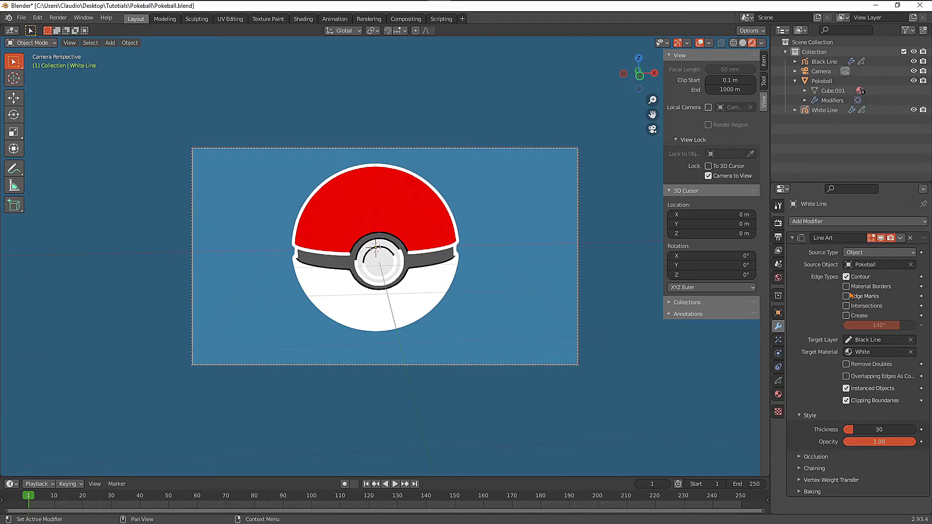
# Step: Disable In Front in White Line's viewport display and render the frame from a slightly adjusted camera angle
pyautogui.click(778, 313)
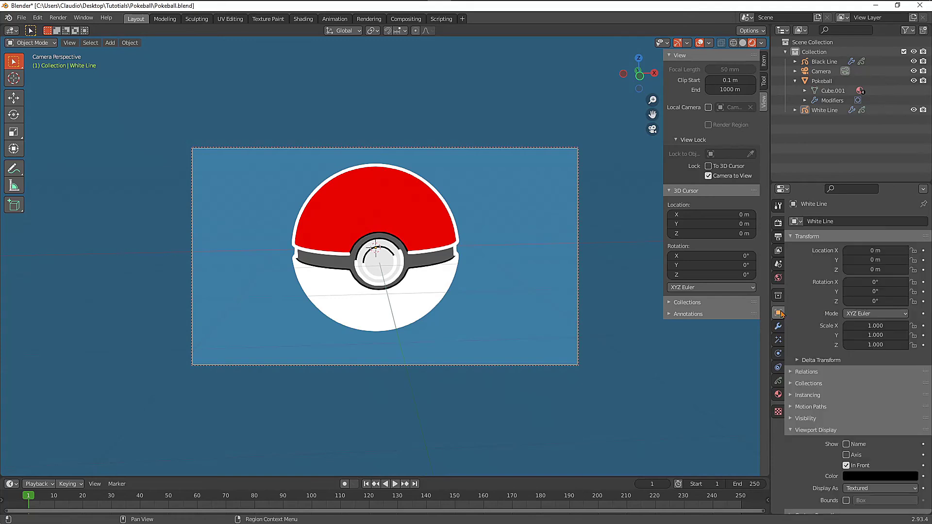
pyautogui.click(846, 466)
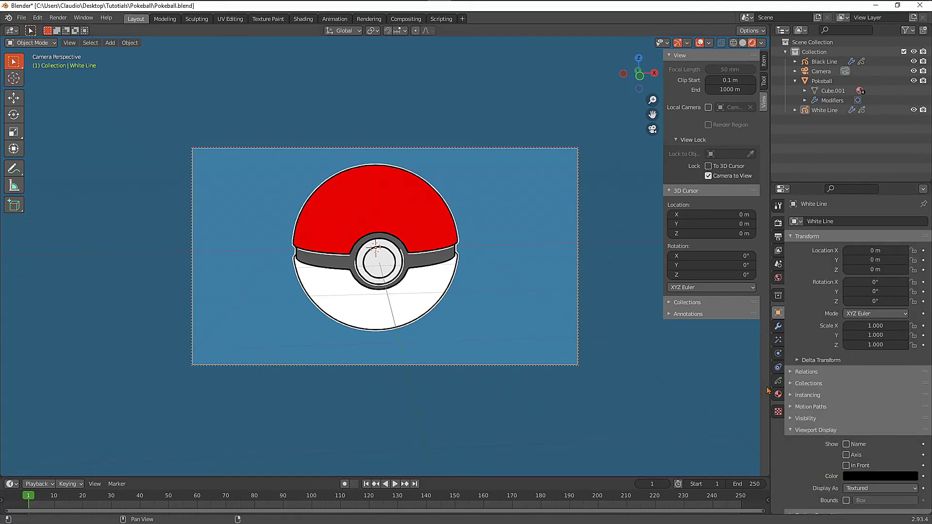
pyautogui.moveTo(487, 324); pyautogui.dragTo(488, 326, button='middle')
pyautogui.press('F12')
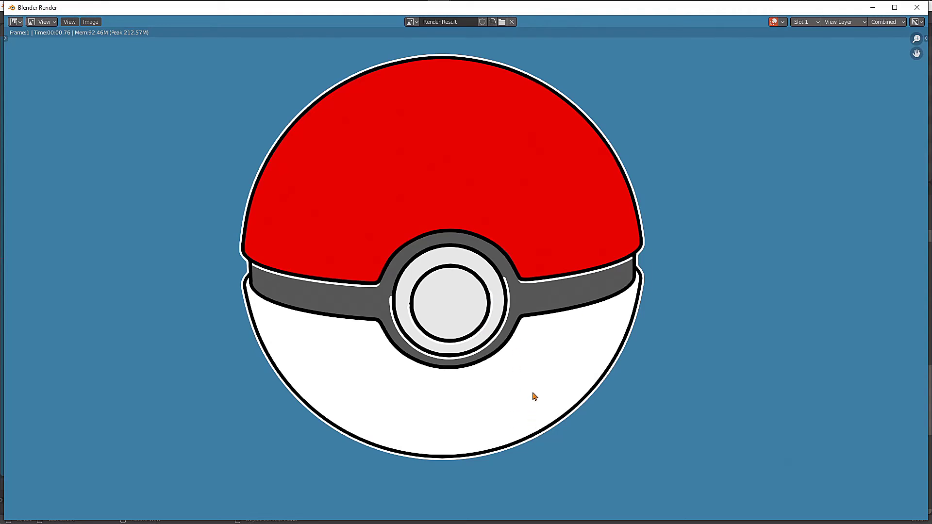
pyautogui.press('Escape')
# Step: Enable In Front in the Pokeball's viewport display settings
pyautogui.click(441, 229)
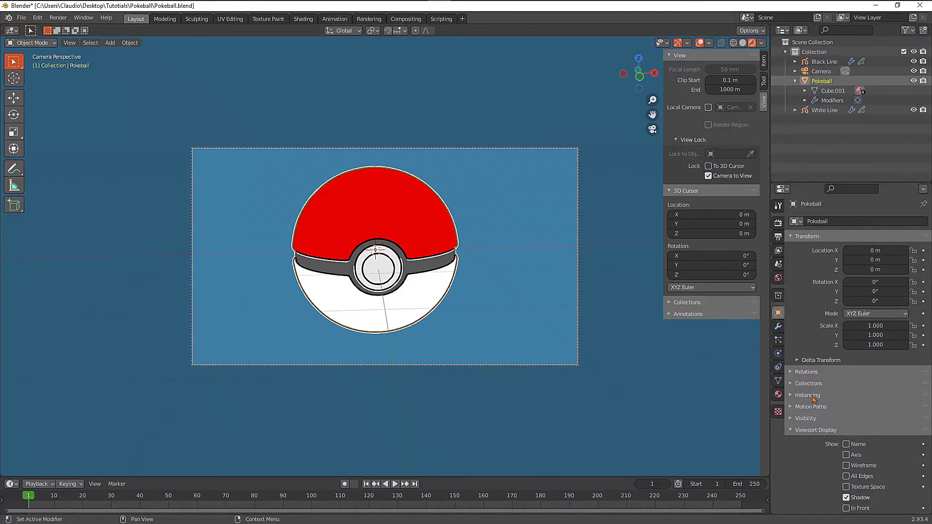
pyautogui.scroll(-3, 838, 500)
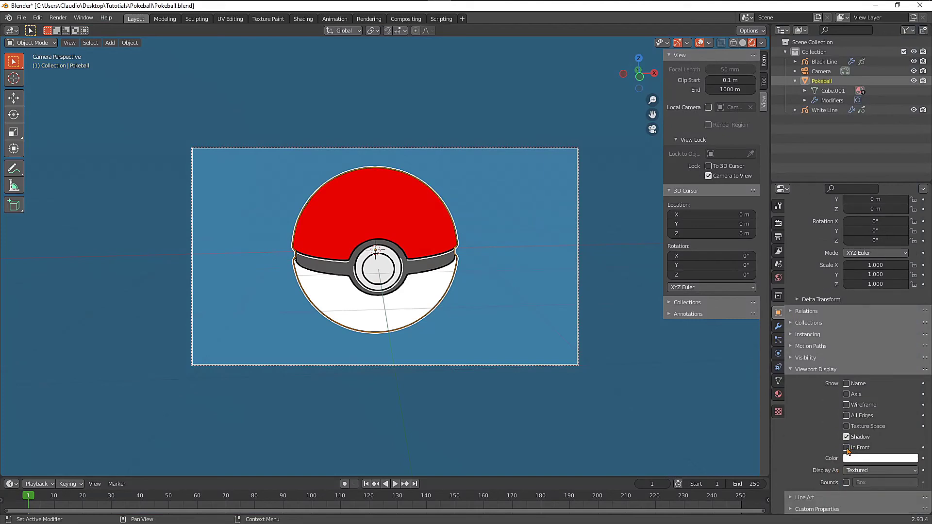
pyautogui.click(846, 448)
pyautogui.click(836, 121)
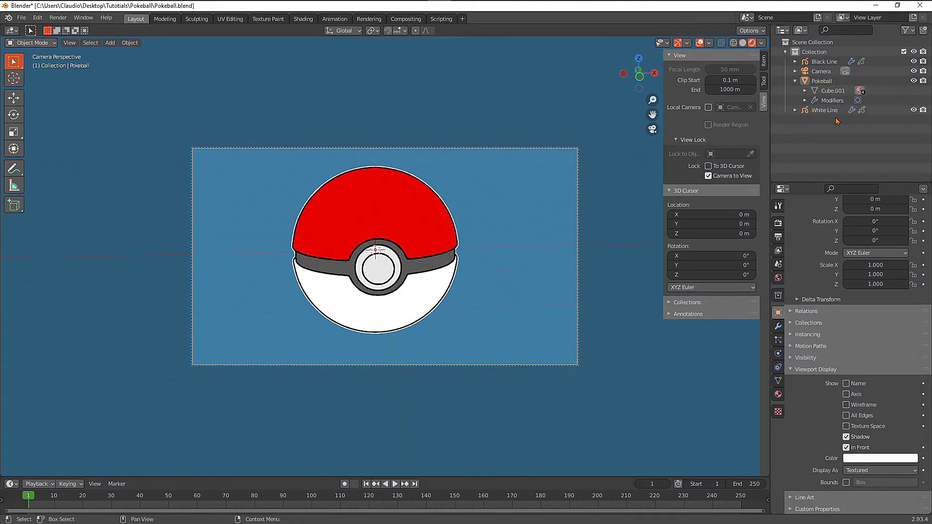
# Step: Increase White Line's Line Art thickness to 50 and render the frame
pyautogui.click(825, 110)
pyautogui.click(778, 327)
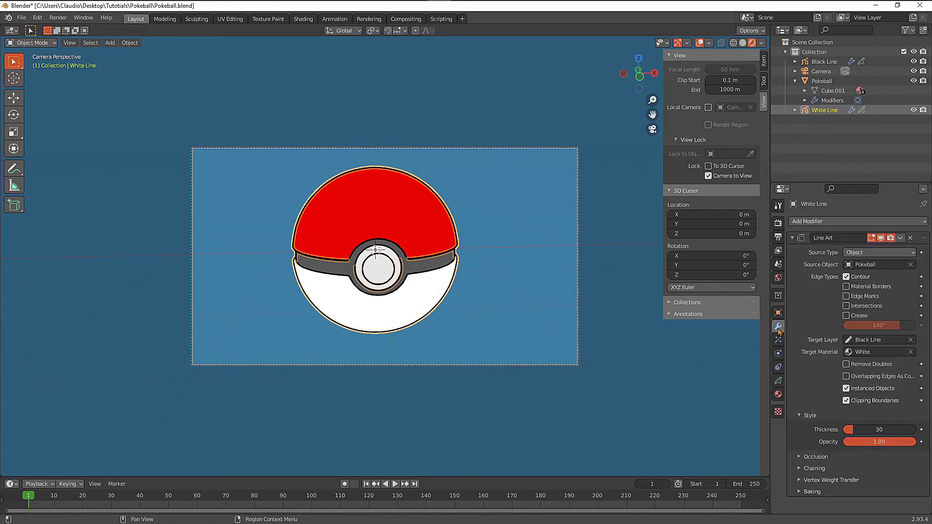
pyautogui.click(871, 429)
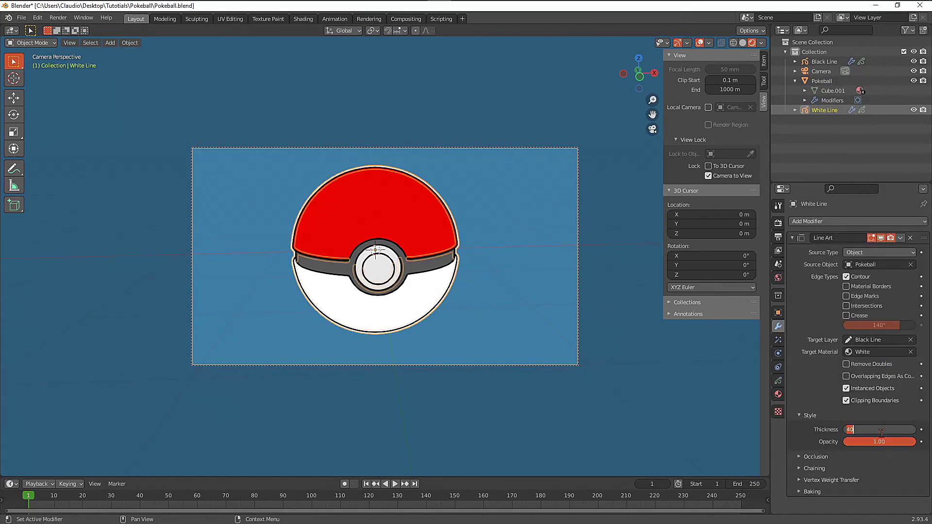
pyautogui.write('5')
pyautogui.press('Return')
pyautogui.press('F12')
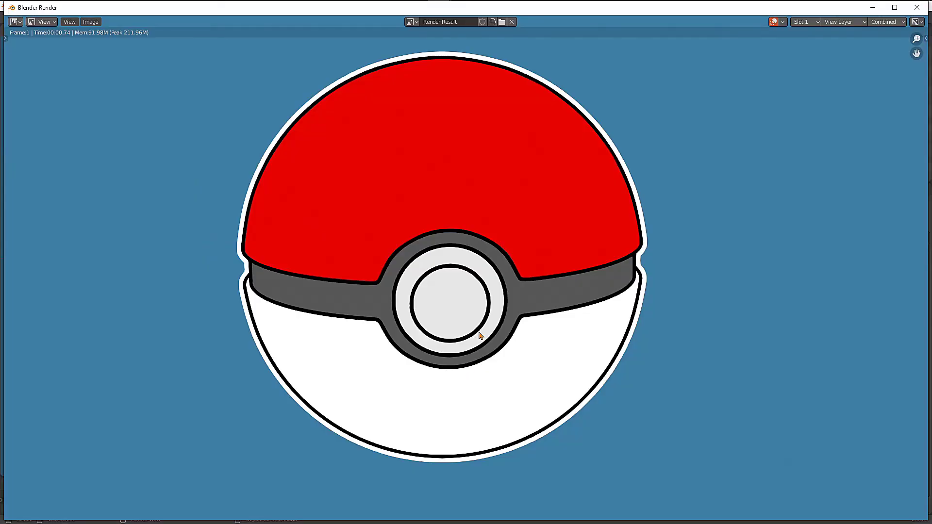
pyautogui.press('Escape')
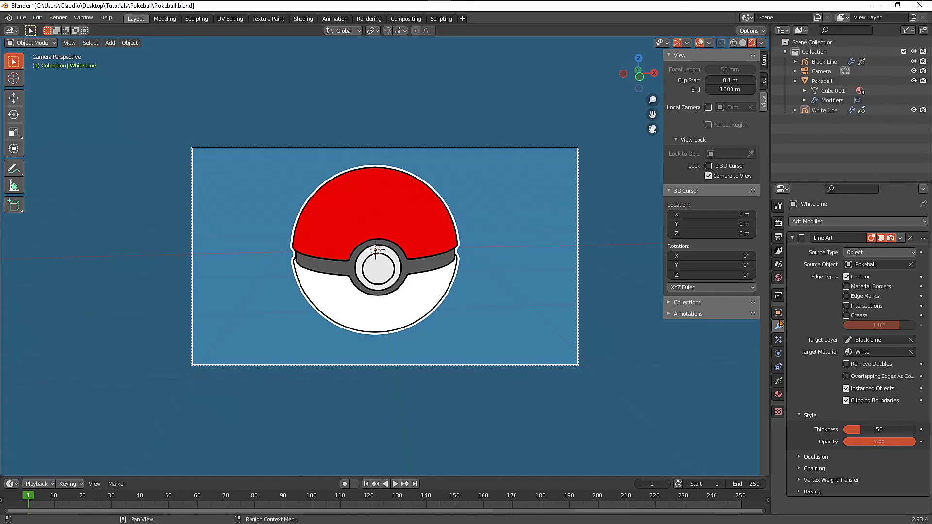
# Step: Set the viewport display color of the Pokeball's Button Mat material to pure white
pyautogui.click(430, 231)
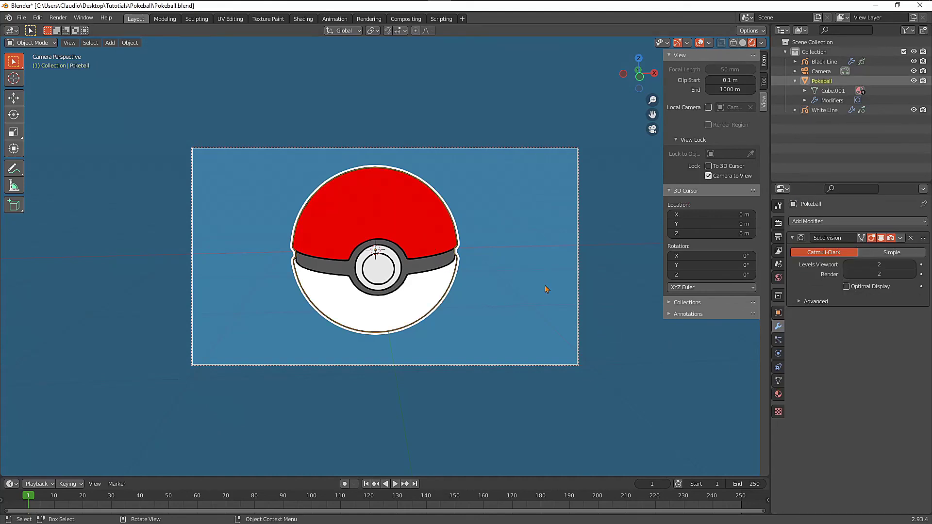
pyautogui.click(778, 394)
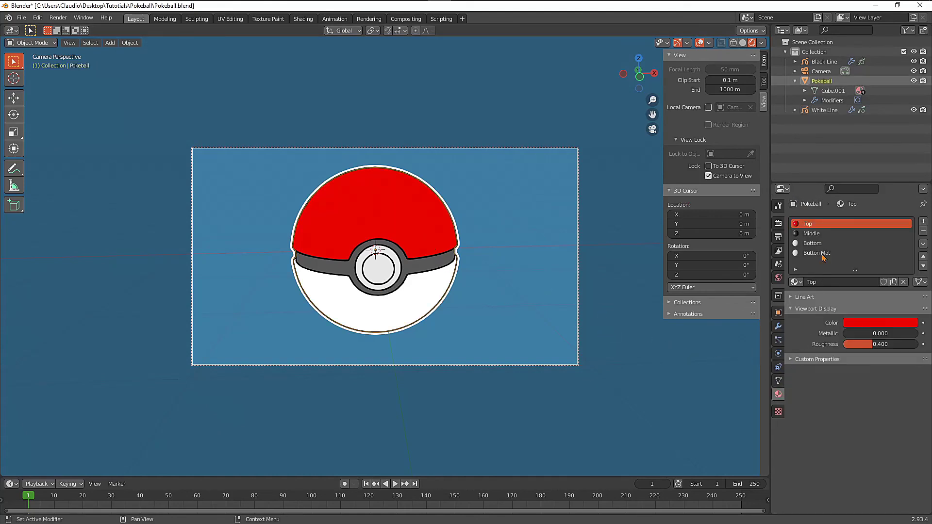
pyautogui.click(824, 253)
pyautogui.click(868, 323)
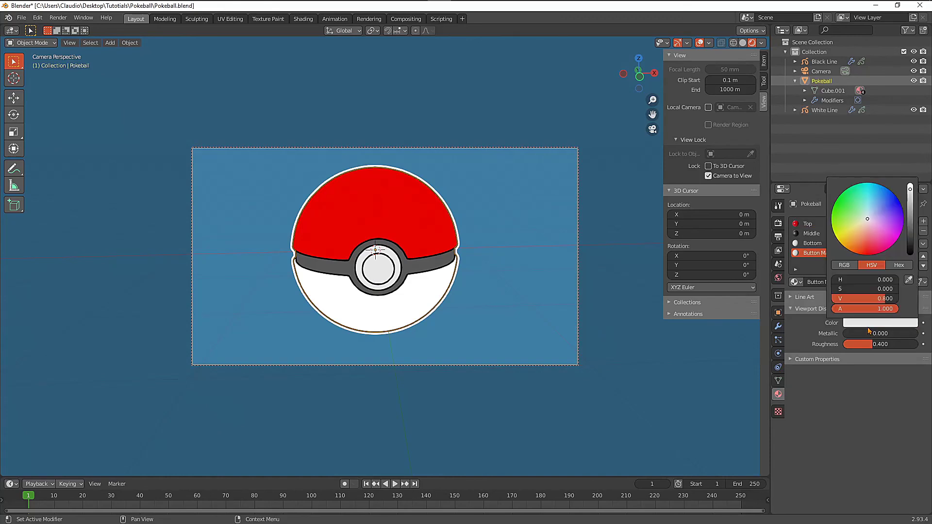
pyautogui.click(910, 190)
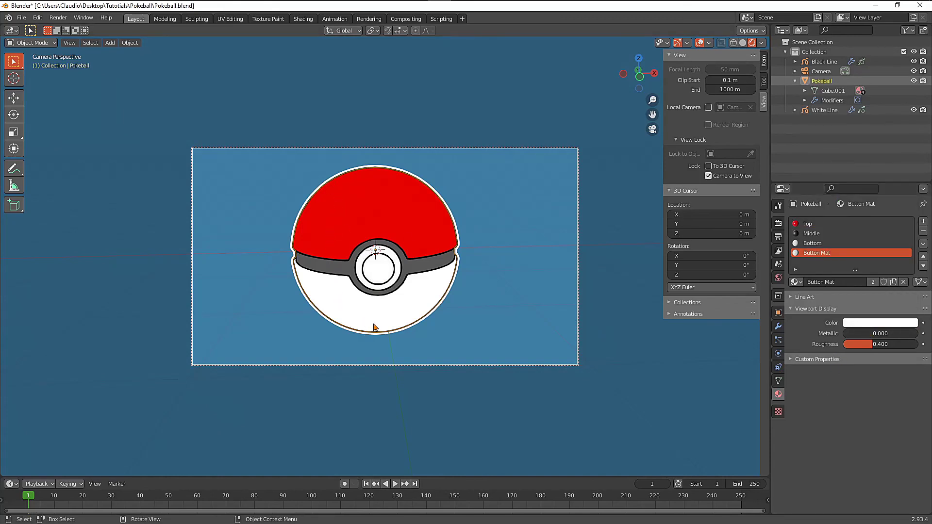
# Step: Enable Shadow in the Workbench render options, raise Shadow Focus for a hard-edged shadow and set the shadow strength to about 0.577
pyautogui.click(778, 223)
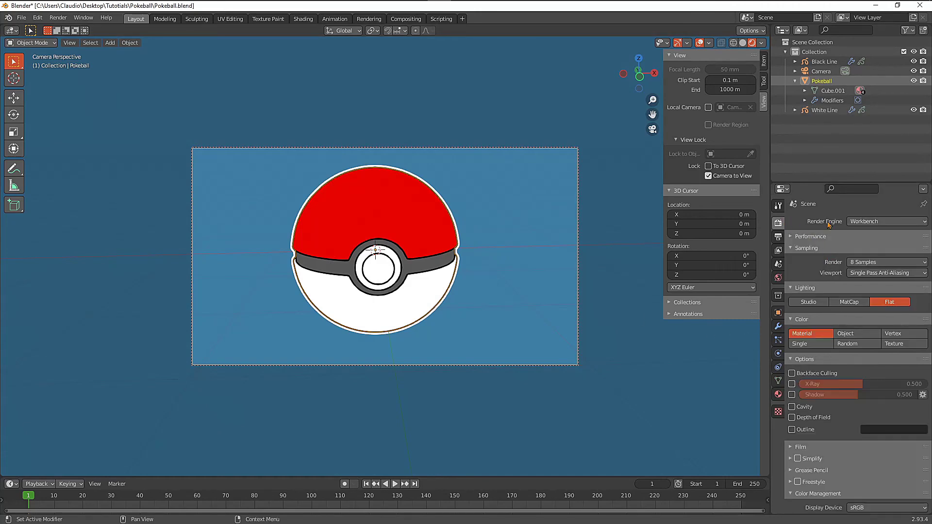
pyautogui.click(792, 394)
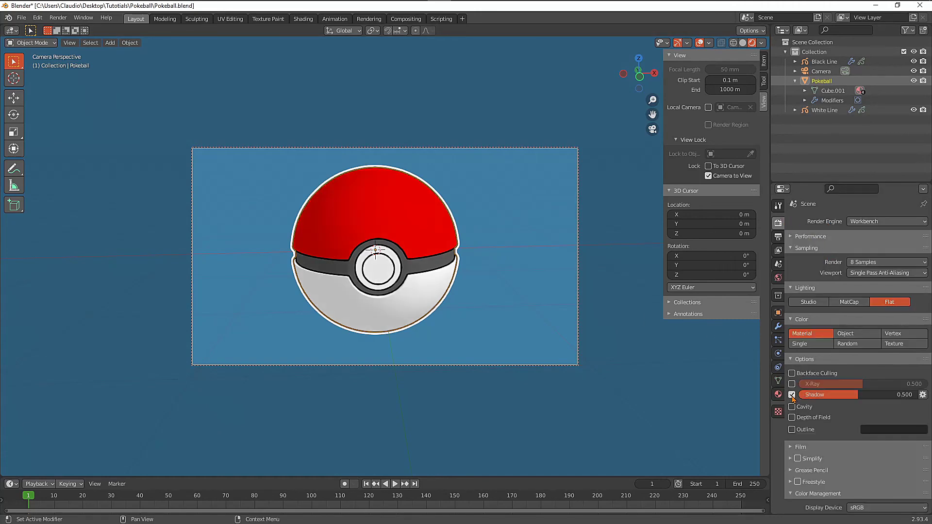
pyautogui.moveTo(831, 395); pyautogui.dragTo(912, 395)
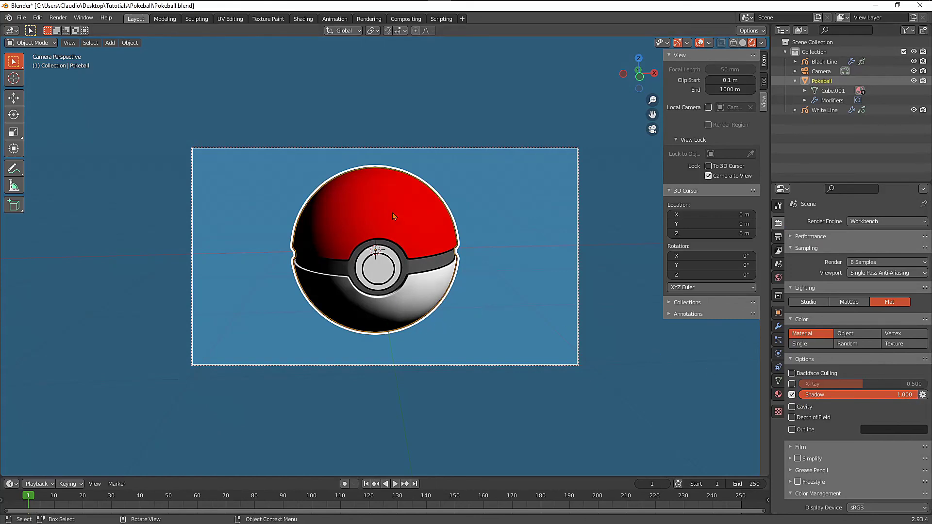
pyautogui.click(922, 395)
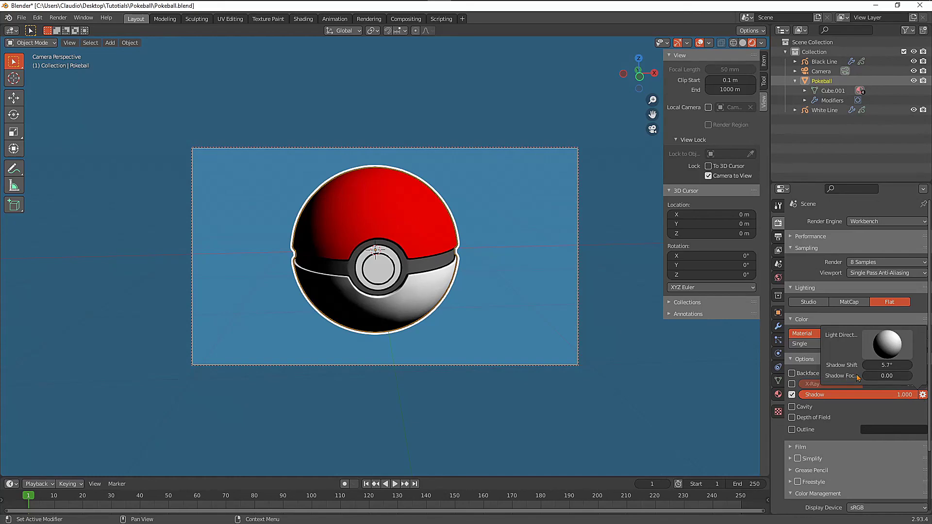
pyautogui.moveTo(858, 378)
pyautogui.mouseDown()
pyautogui.moveTo(912, 377)
pyautogui.moveTo(896, 395)
pyautogui.moveTo(867, 394)
pyautogui.mouseUp()
# Step: Reframe the camera closer to the Pokeball from a slightly different angle, keeping the whole ball in frame, and render the image
pyautogui.moveTo(438, 250)
pyautogui.mouseDown(button='middle')
pyautogui.moveTo(461, 259)
pyautogui.moveTo(405, 259)
pyautogui.moveTo(337, 243)
pyautogui.moveTo(439, 257)
pyautogui.mouseUp(button='middle')
pyautogui.scroll(3, 439, 258)
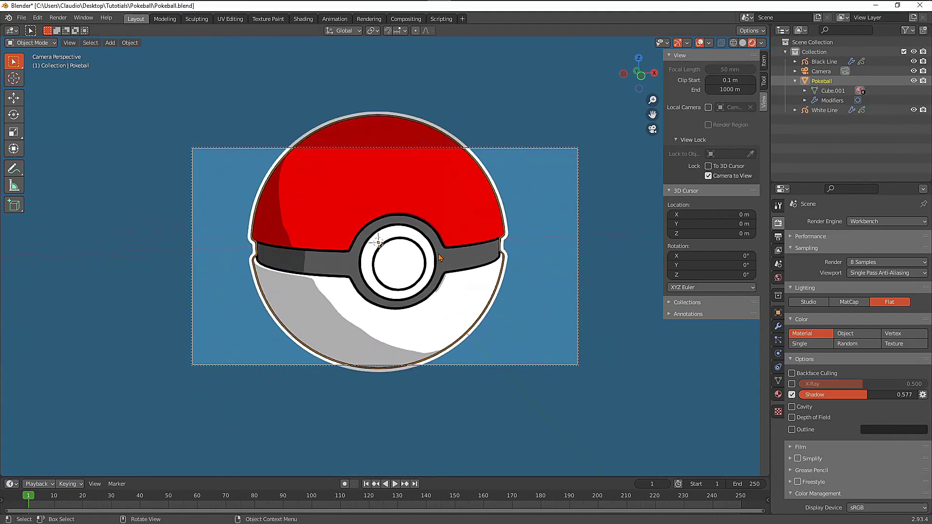
pyautogui.press('F12')
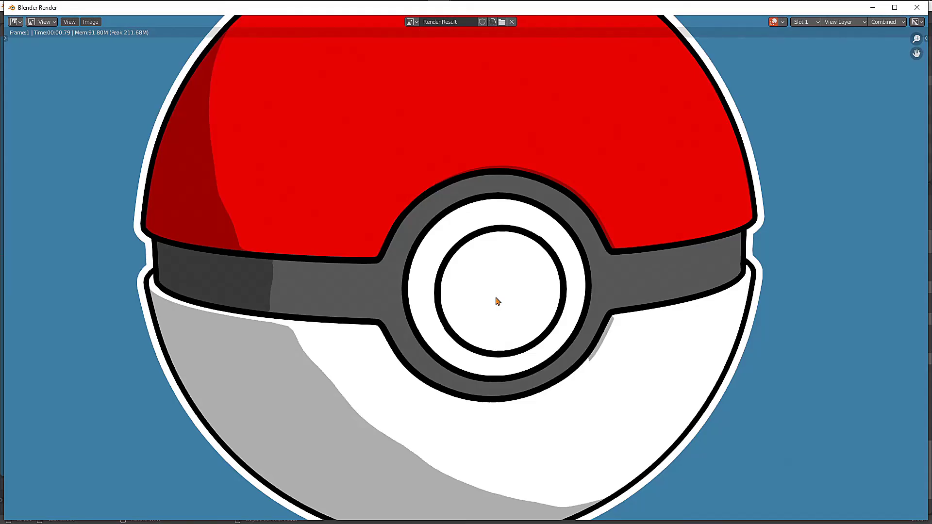
pyautogui.scroll(-2, 497, 301)
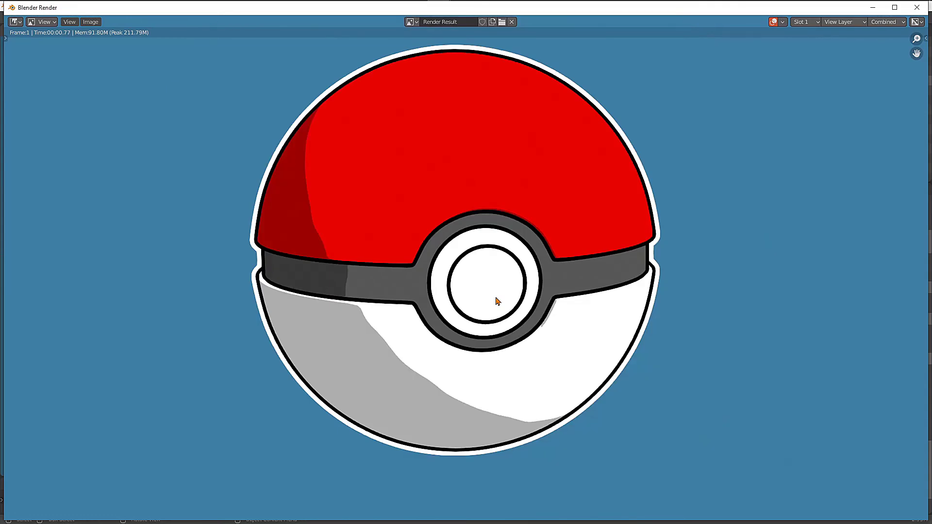